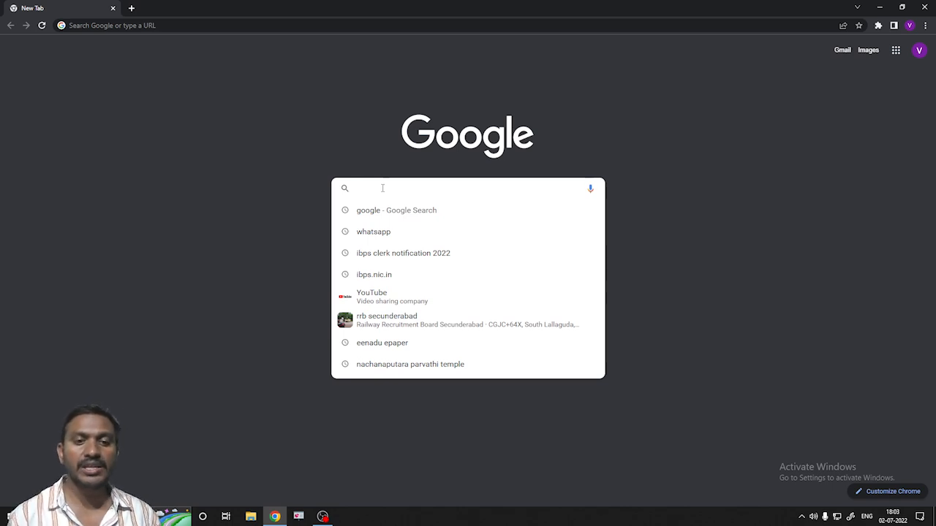
left_click(368, 276)
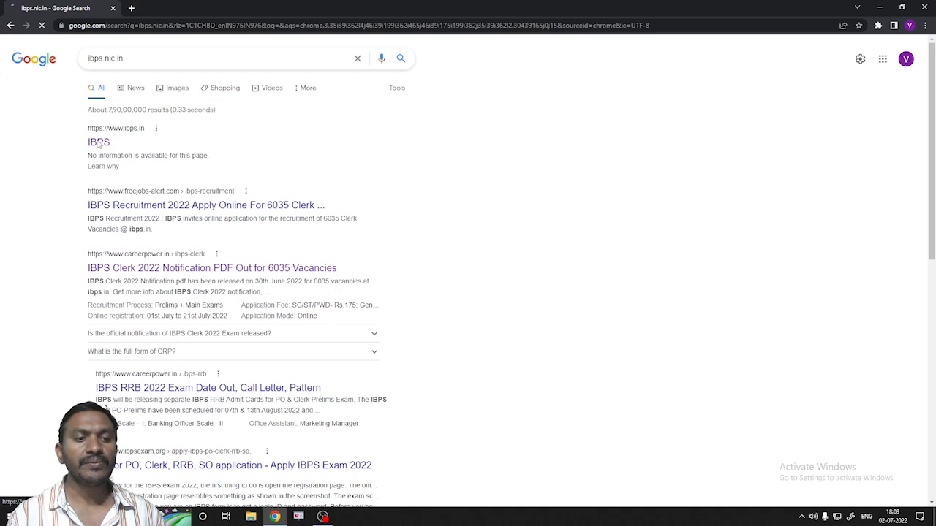
left_click(99, 143)
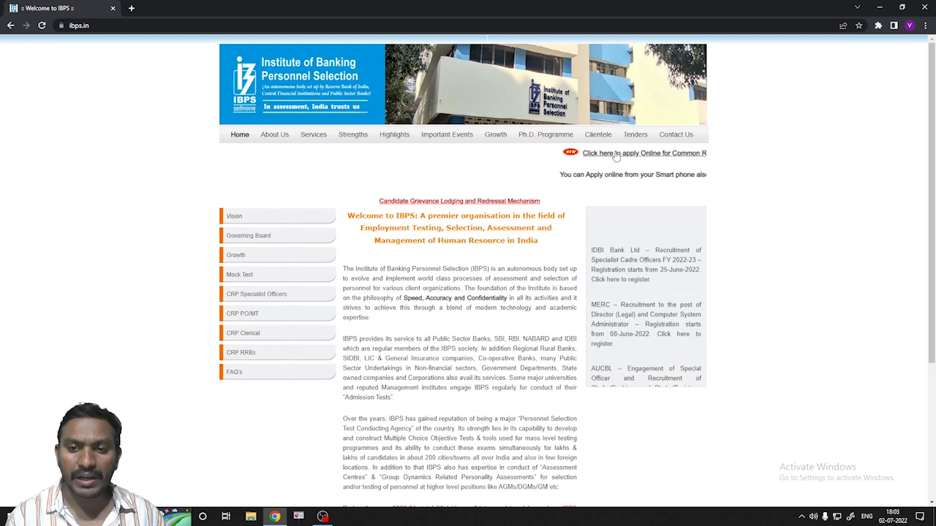
- Open the online application and start a new CRP Clerks-XII registration at the First Name field
left_click(597, 155)
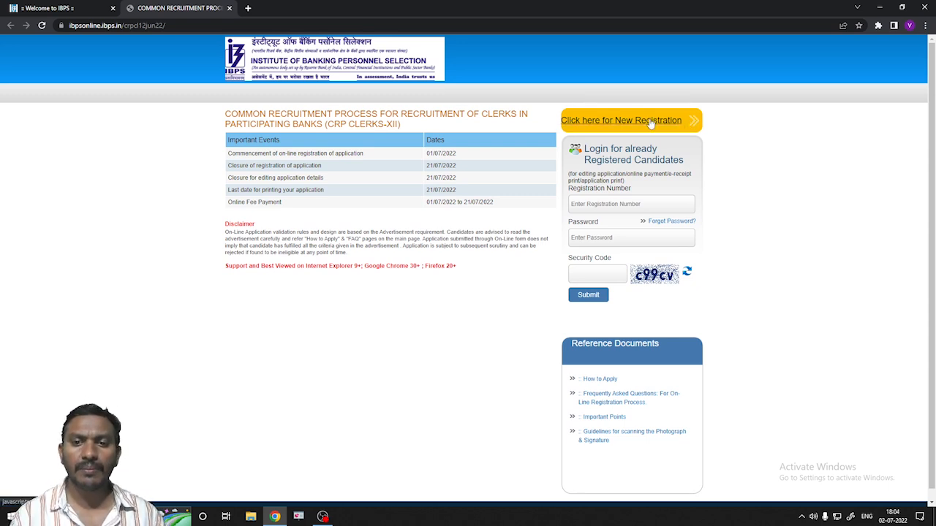
left_click(683, 127)
left_click(198, 173)
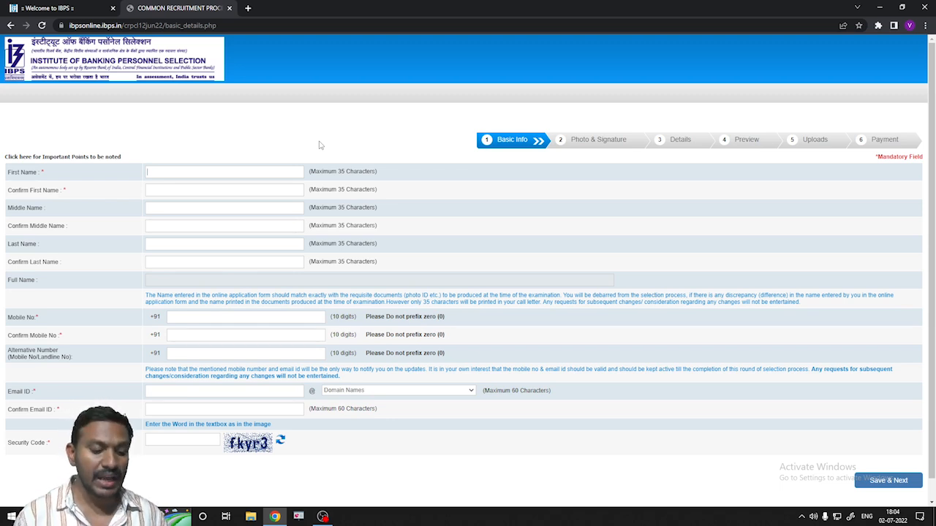
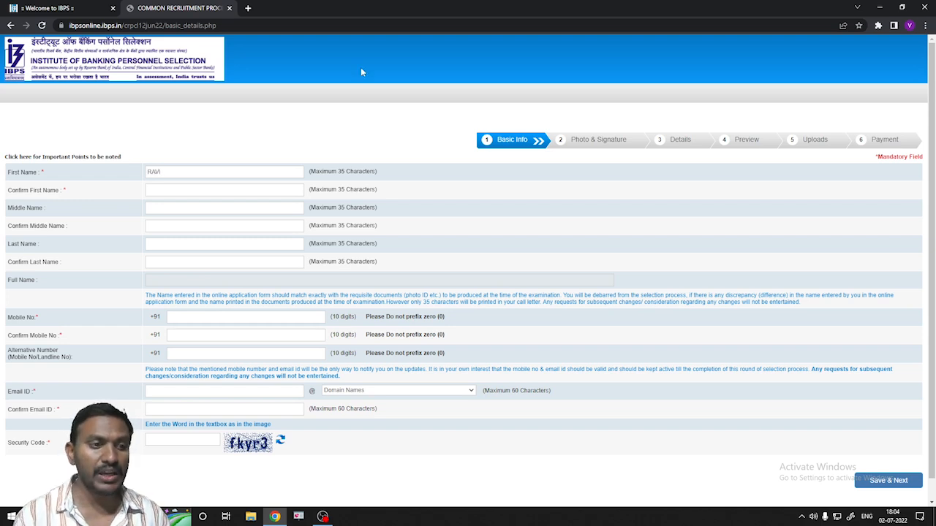
- Enter the candidate's first and last names with their confirmations, then the mobile number
key("Tab")
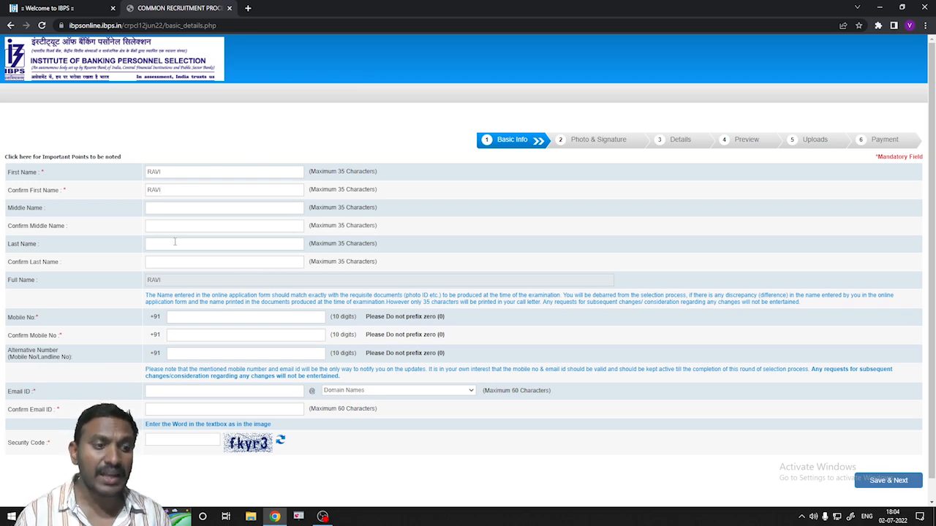
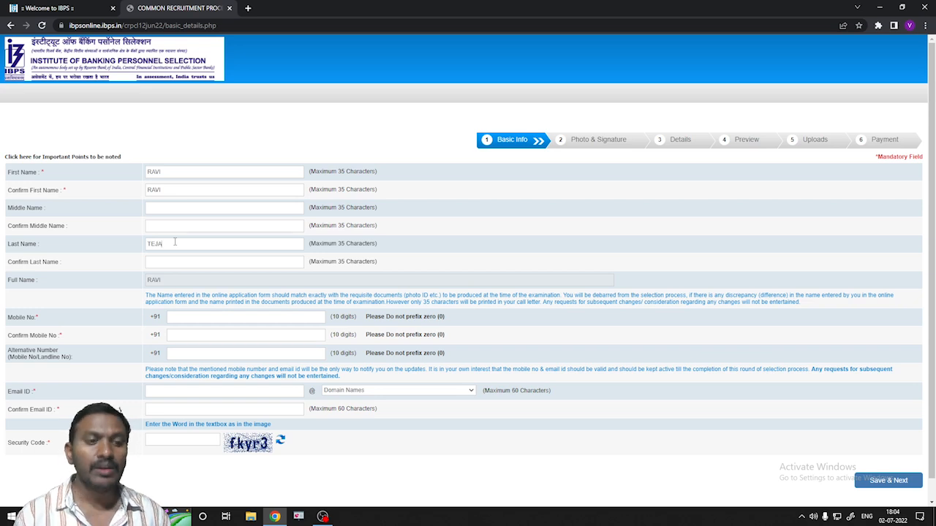
key("Tab")
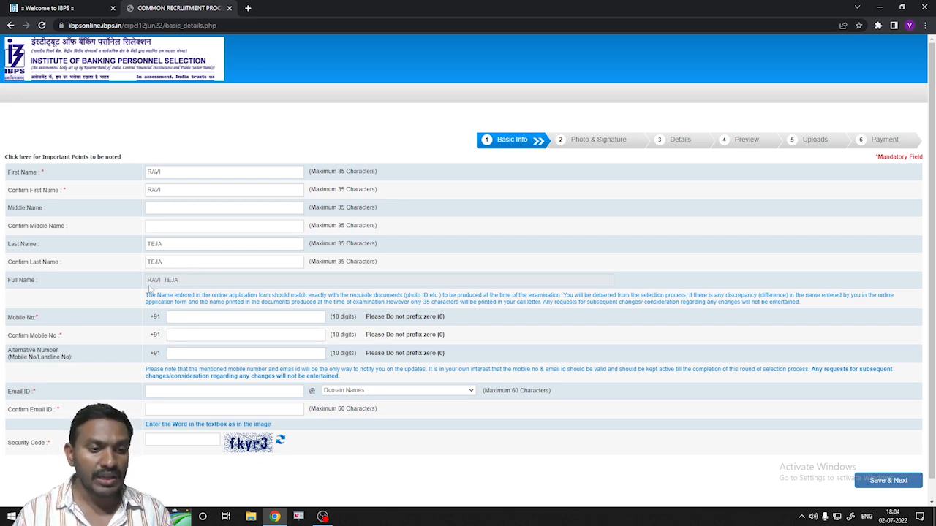
left_click(169, 319)
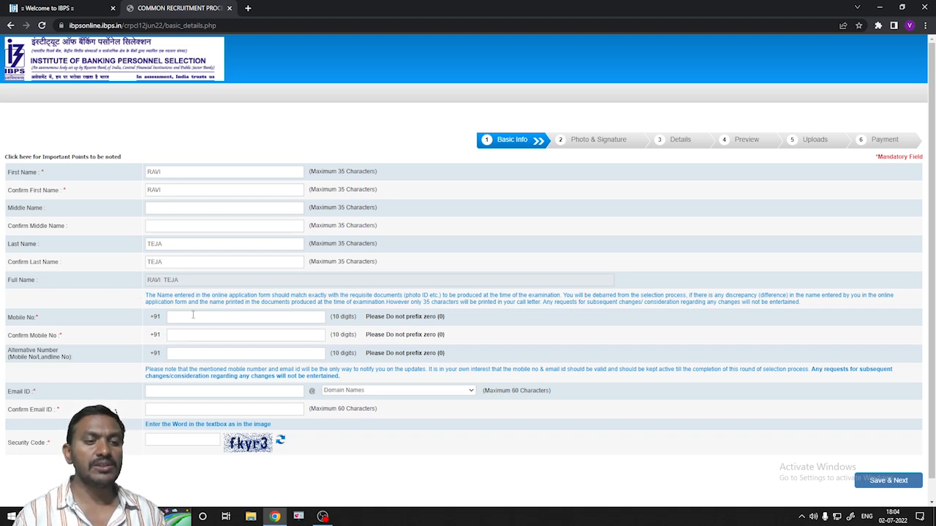
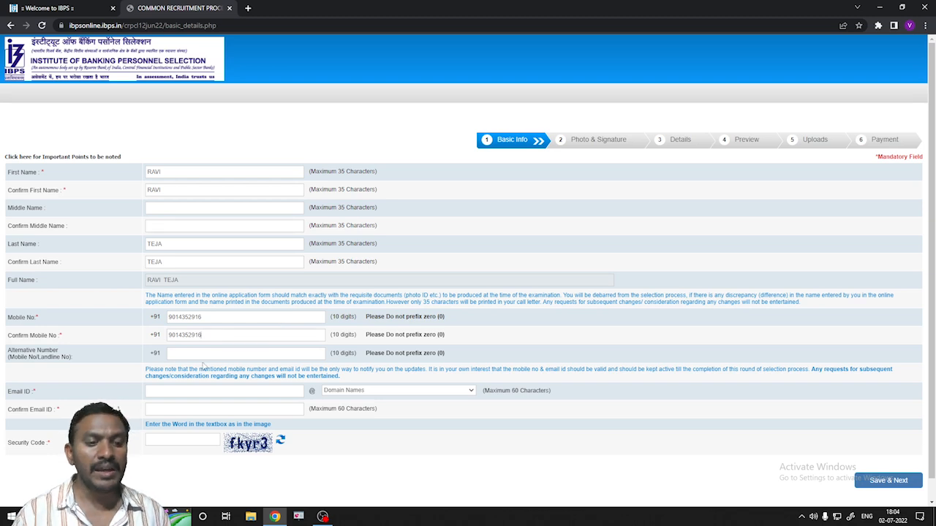
- Fill in the alternative number and the e-mail ID with the gmail.com domain
left_click(254, 350)
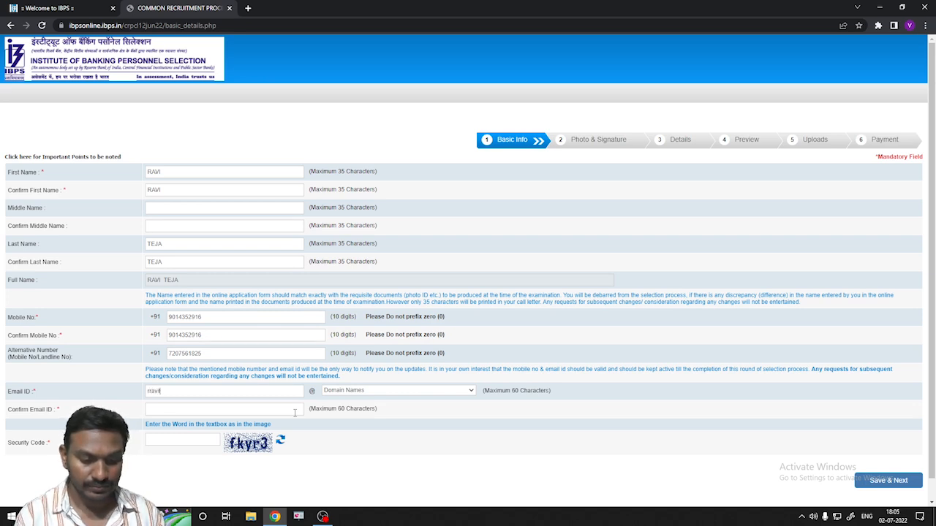
type("d")
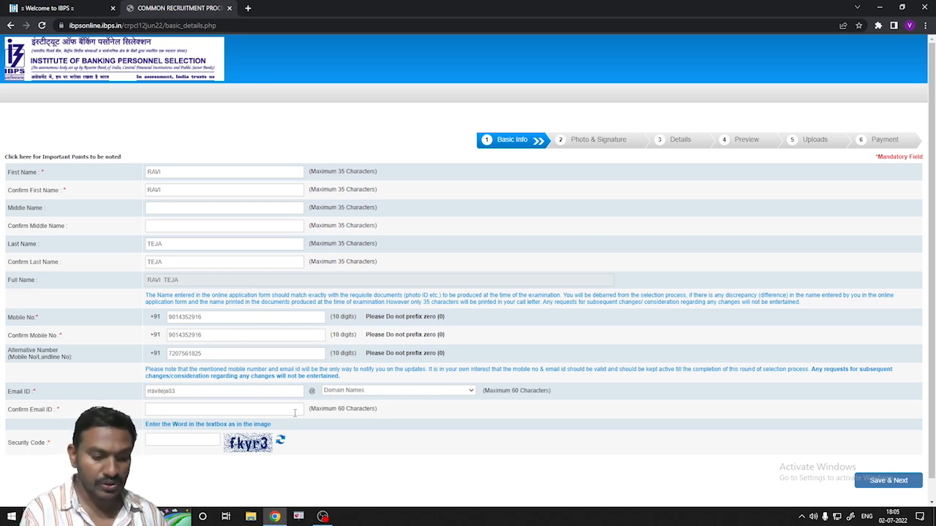
type("3")
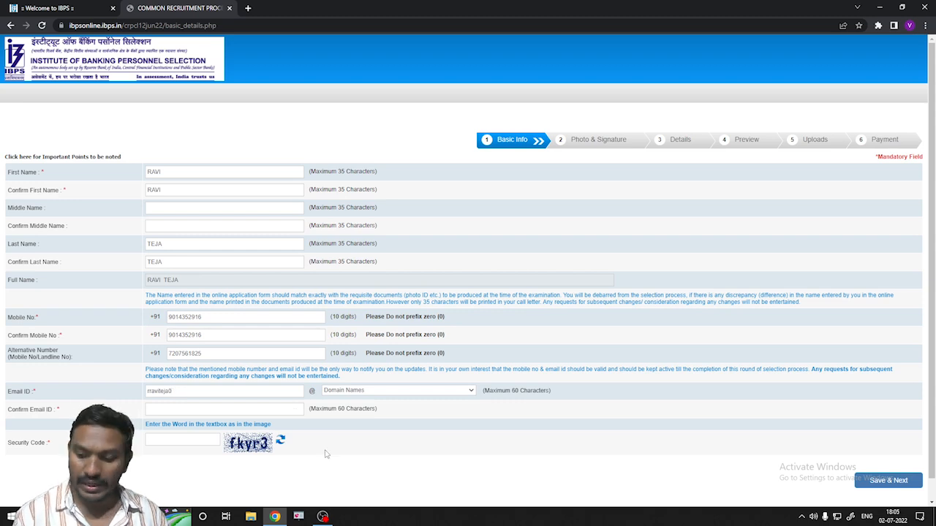
left_click(472, 390)
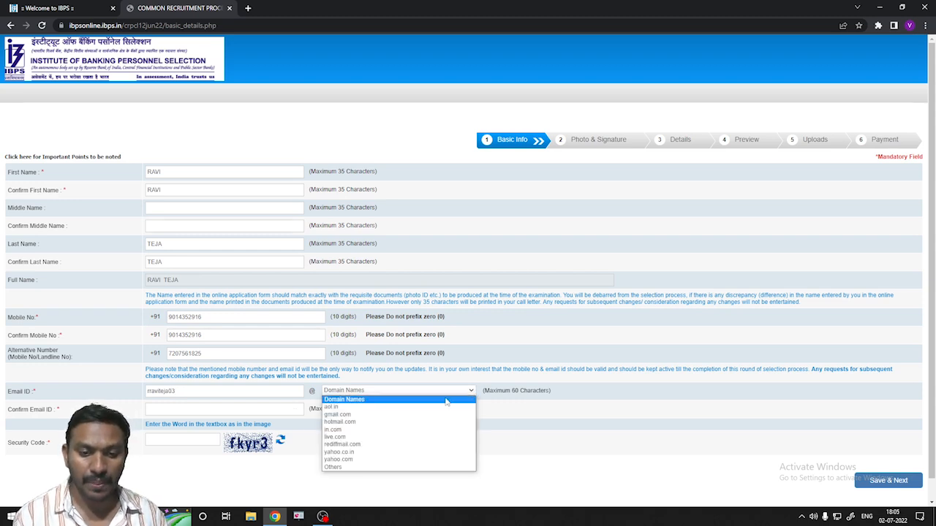
left_click(344, 411)
- Confirm the e-mail address, enter the security code, and save the basic info
left_click(214, 410)
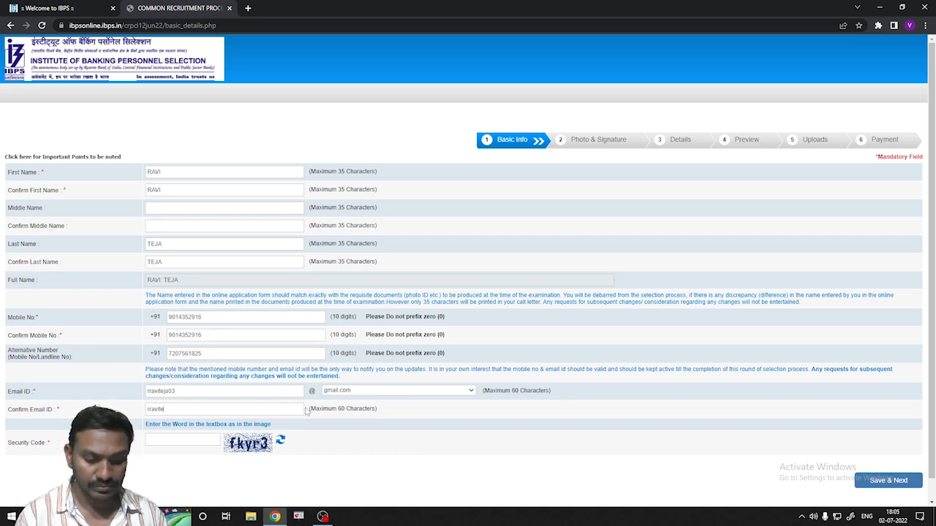
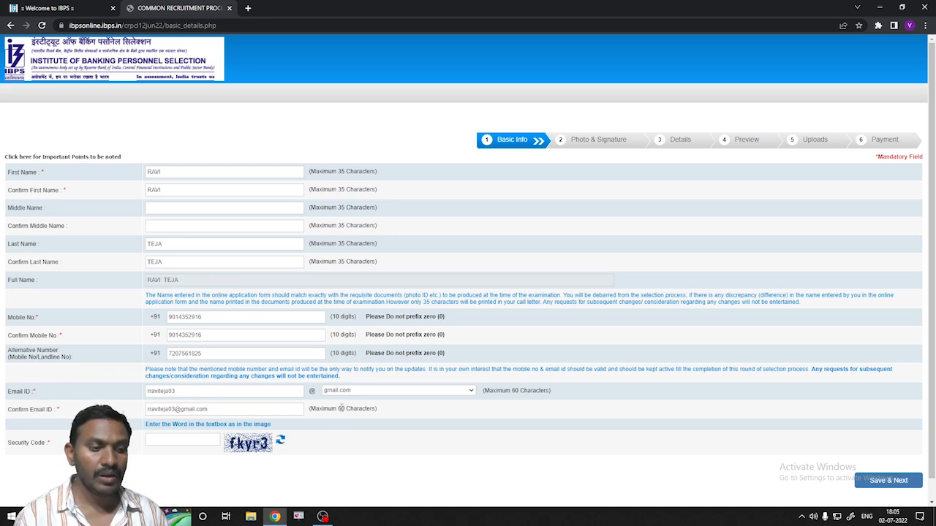
left_click(157, 440)
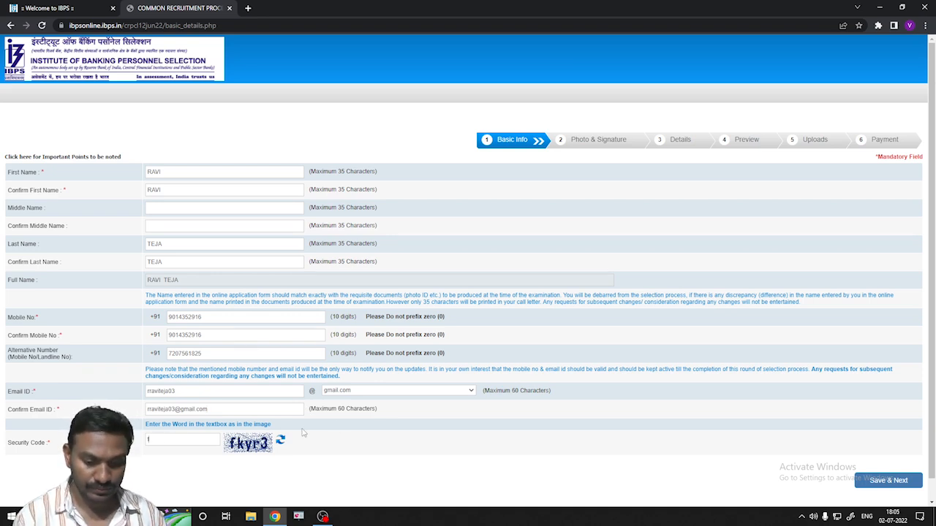
type("fkyr3")
left_click(887, 482)
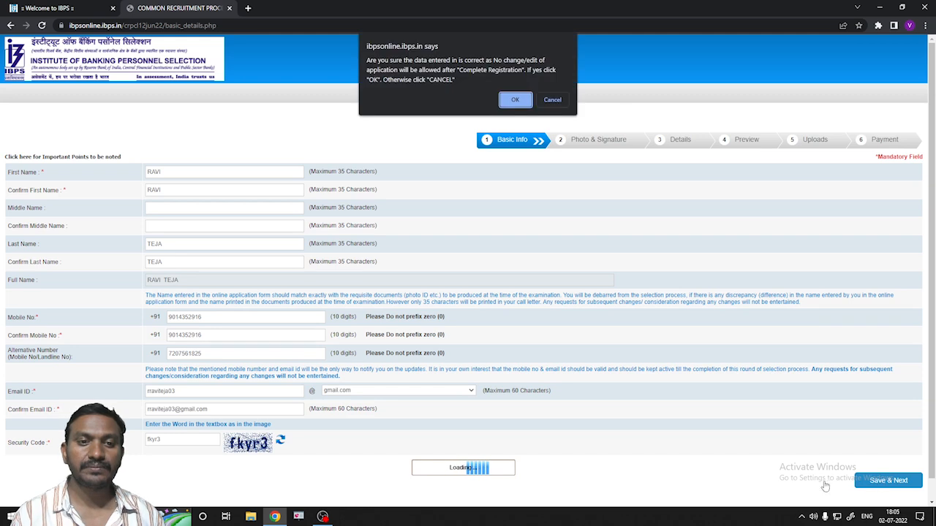
- Confirm the entered details so the provisional registration number is issued
left_click(515, 100)
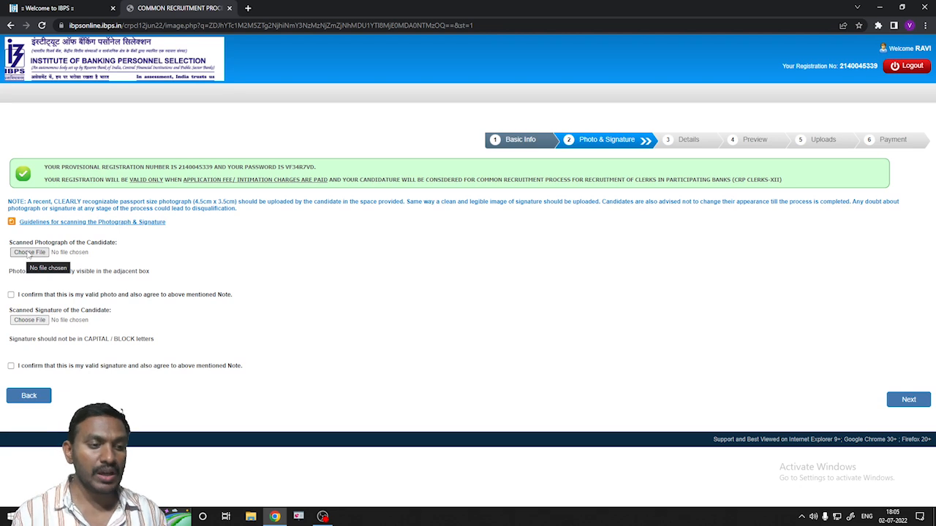
- Upload the Photo image from Downloads and confirm it is valid
left_click(28, 252)
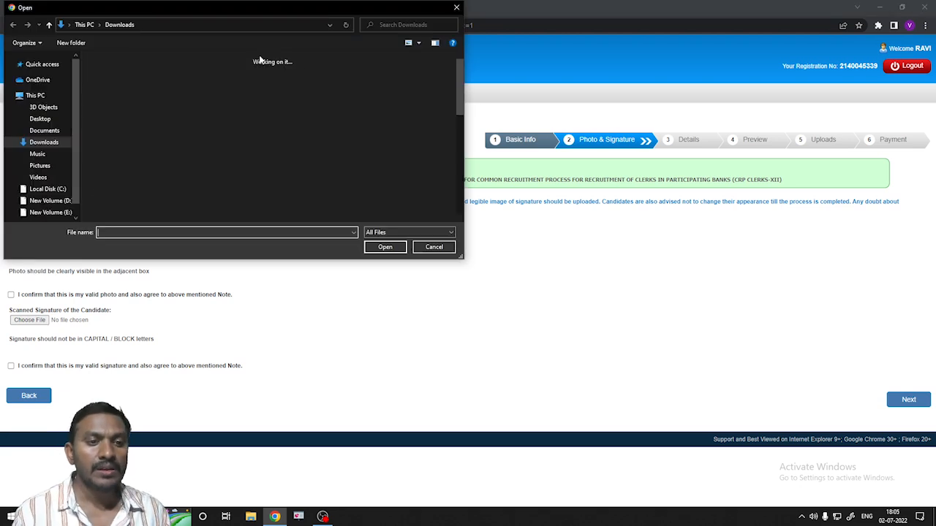
left_click(217, 94)
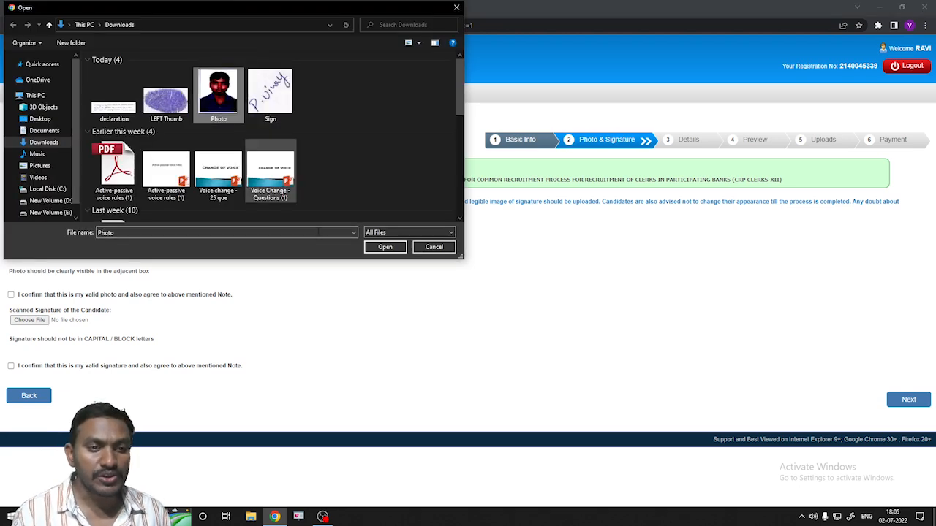
left_click(395, 247)
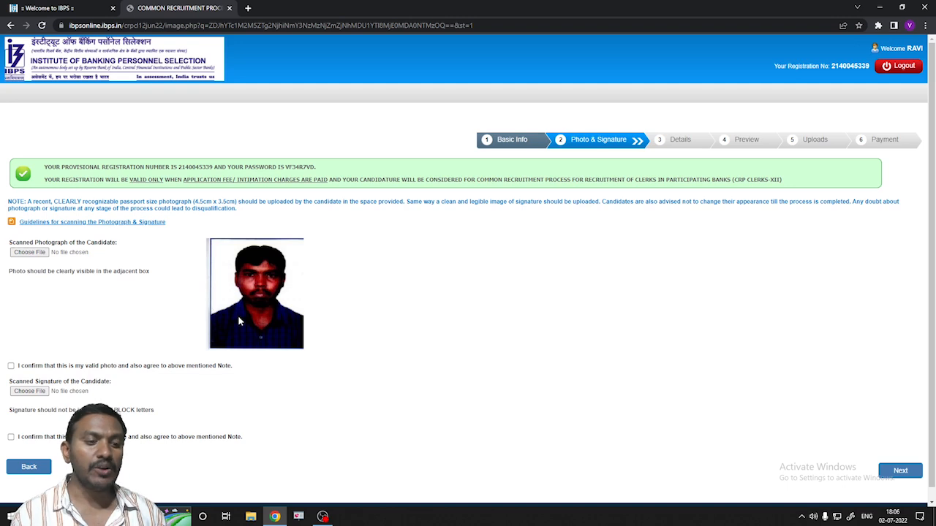
left_click(11, 366)
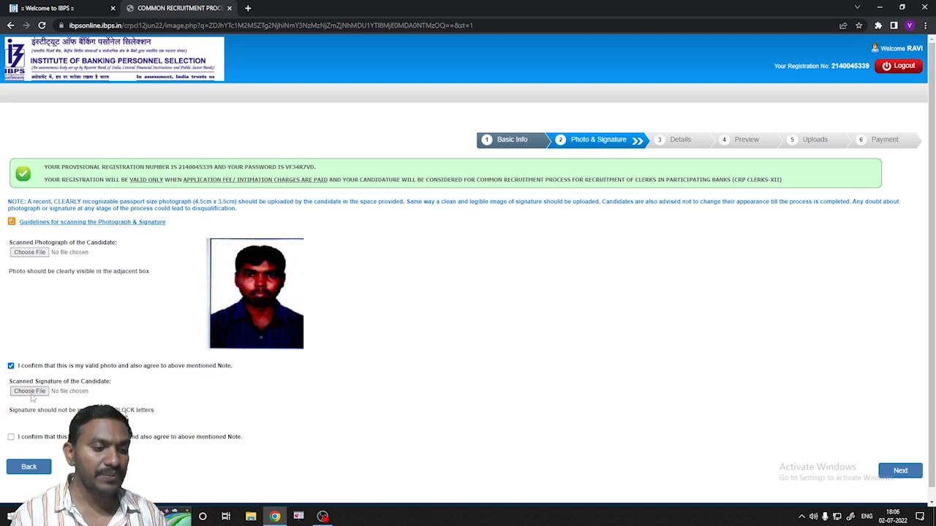
- Upload the Sign image from Downloads, confirm it, and continue to the Details step
left_click(30, 392)
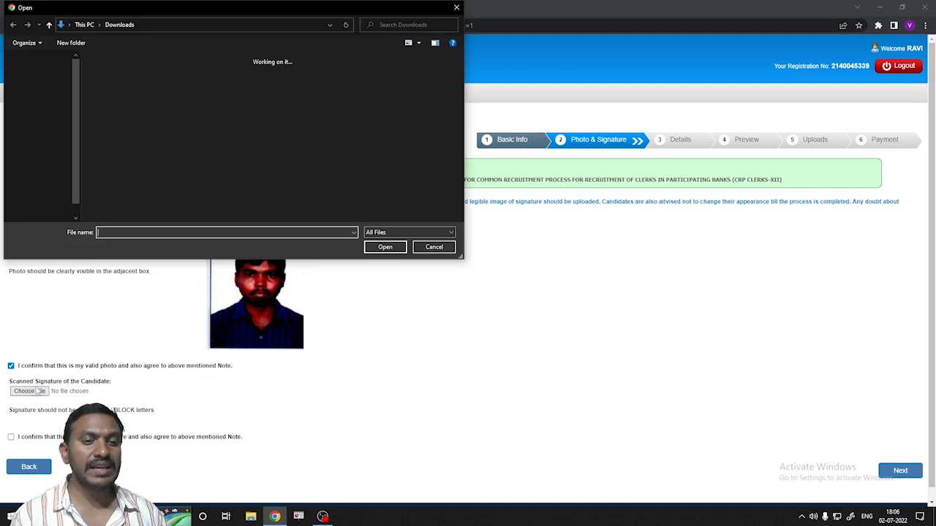
left_click(270, 93)
left_click(392, 248)
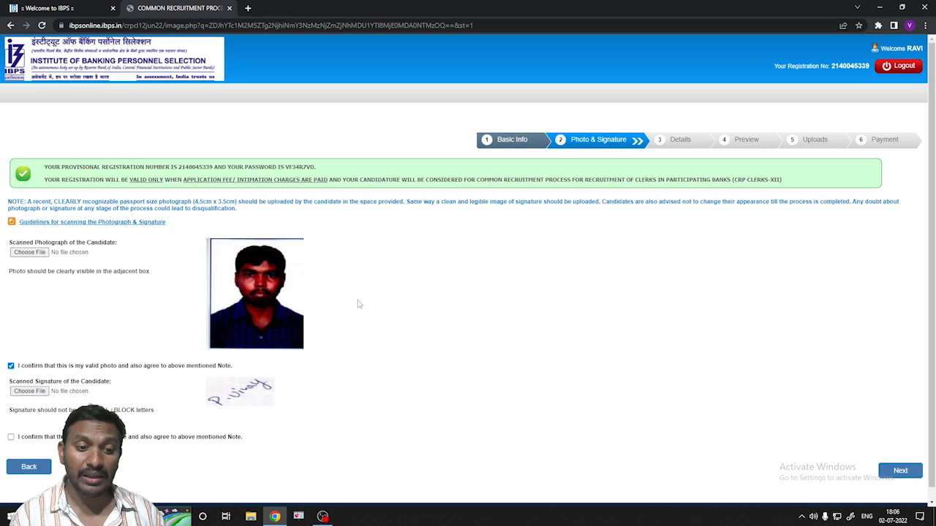
left_click(11, 437)
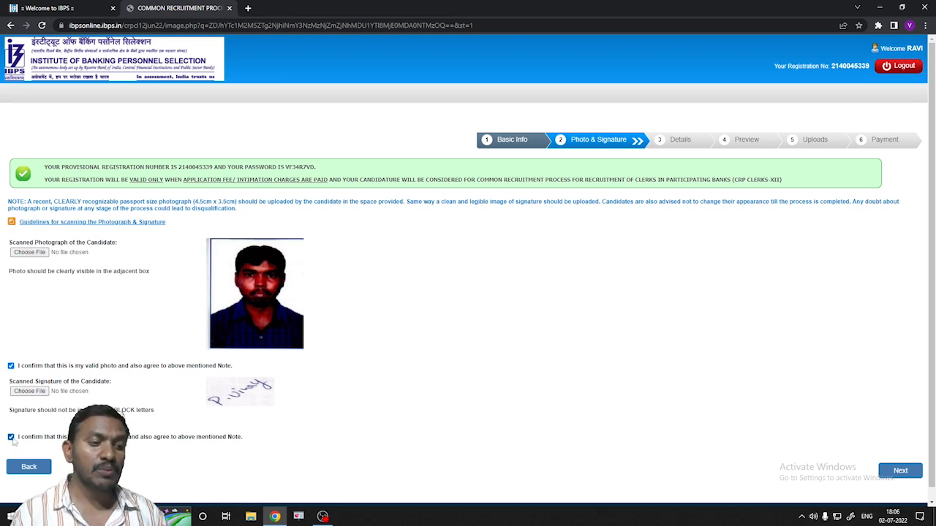
left_click(900, 474)
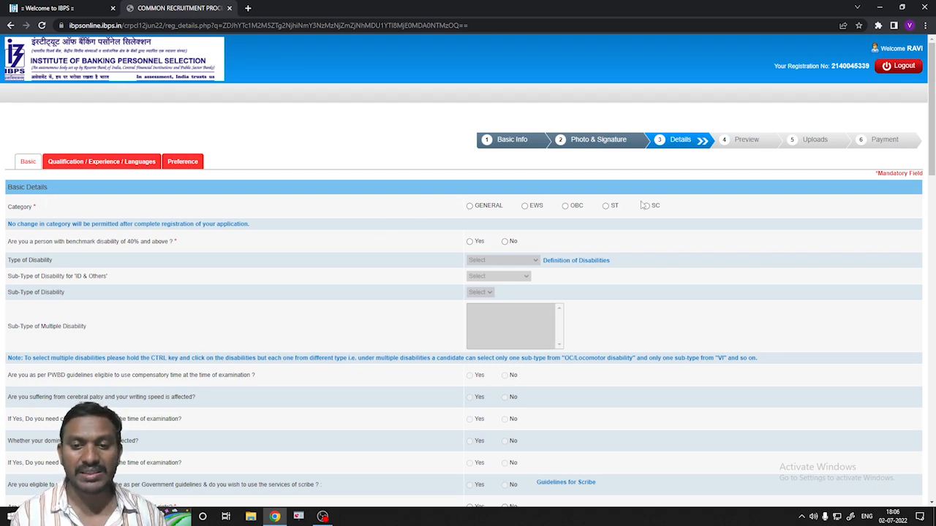
- Set category to OBC and answer No to benchmark disability
left_click(566, 207)
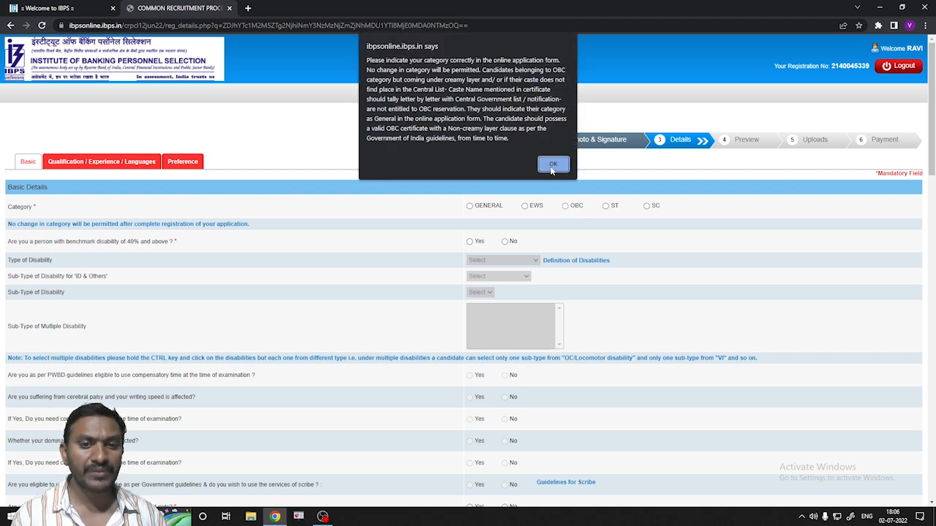
left_click(552, 164)
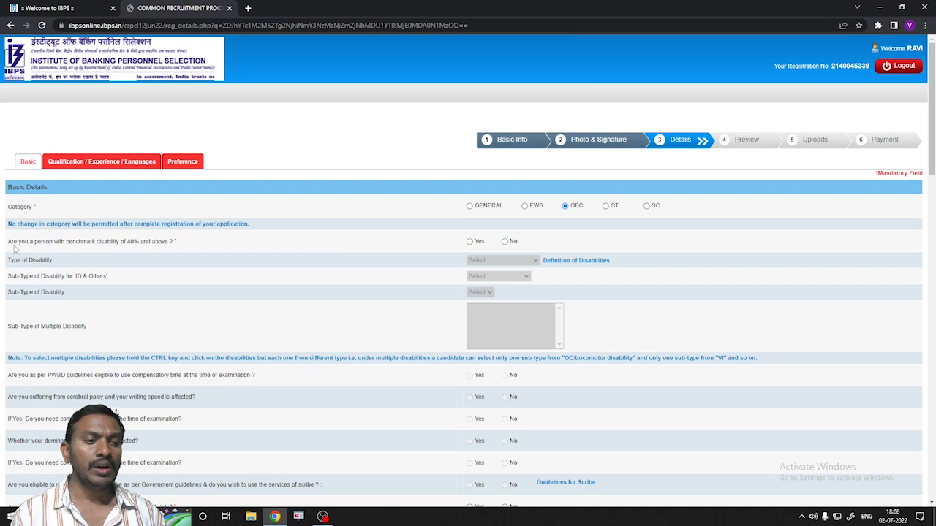
left_click(505, 242)
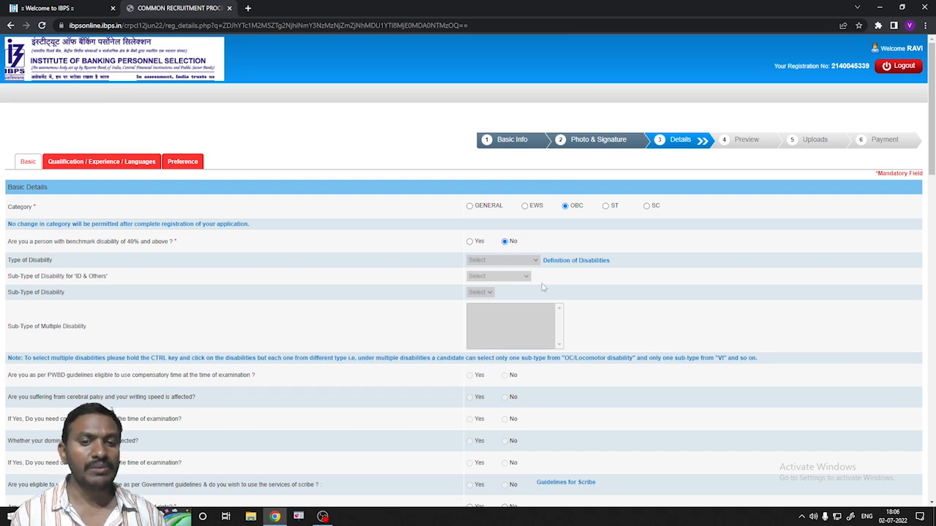
left_click(470, 242)
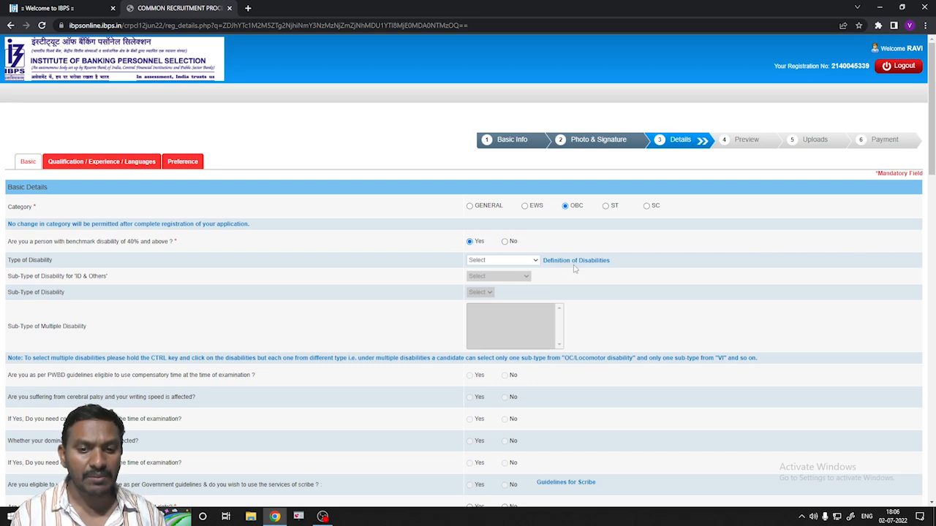
left_click(536, 262)
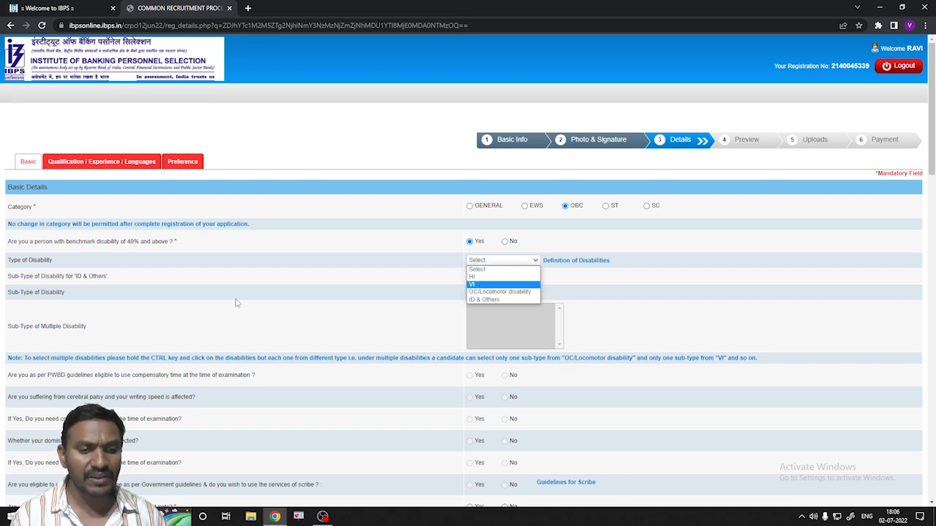
left_click(506, 243)
left_click(504, 242)
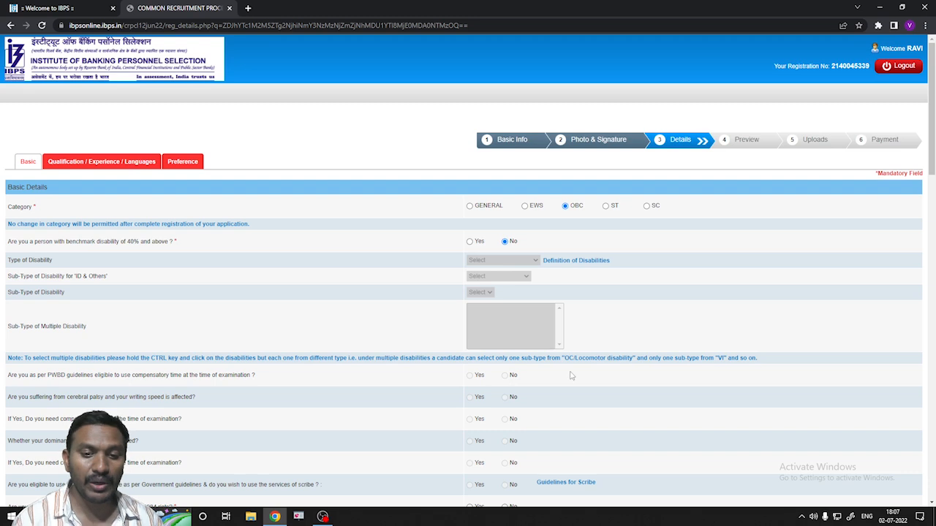
- Set religion to Hindu and answer No to the disabled ex-serviceman question
scroll(516, 370, "down", 1)
scroll(514, 369, "down", 2)
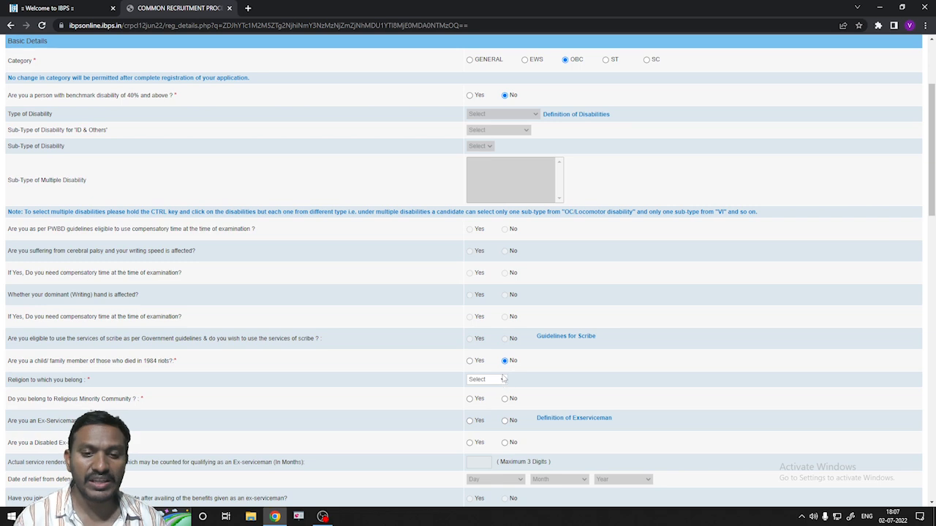
left_click(503, 381)
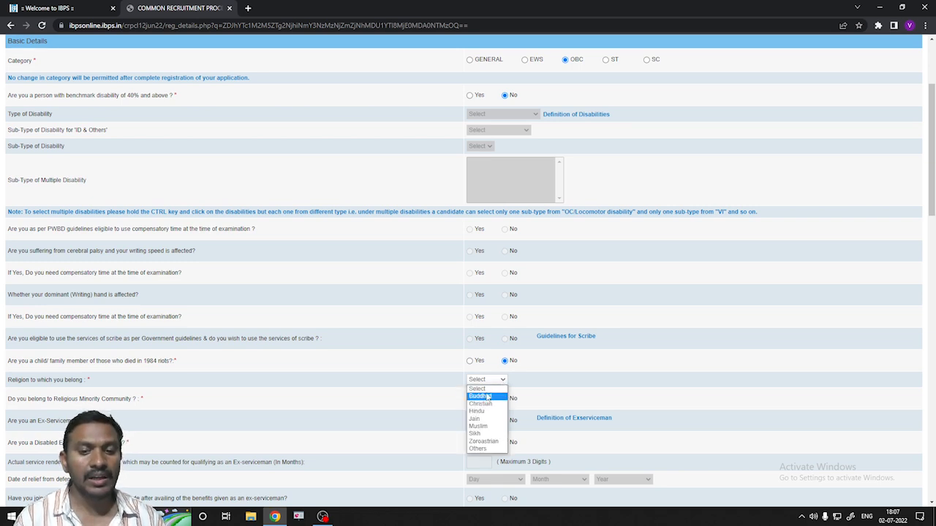
left_click(482, 412)
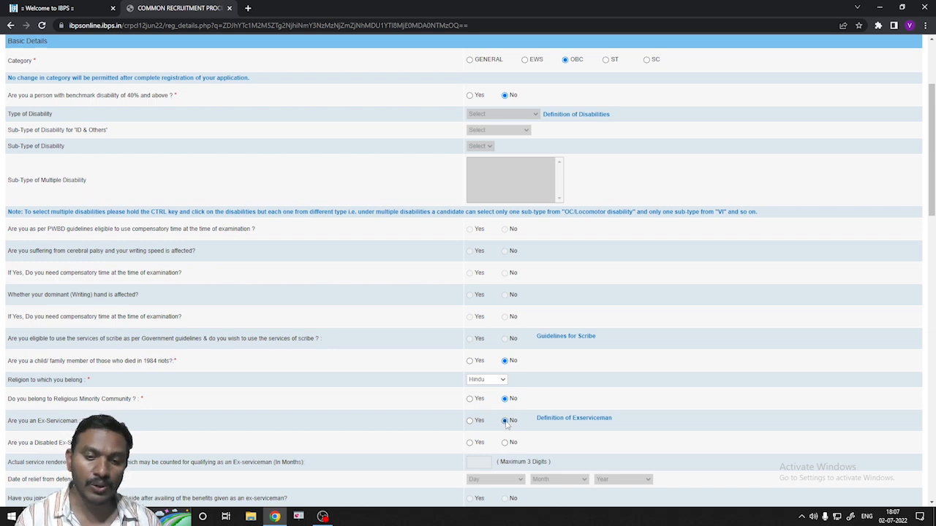
scroll(494, 449, "down", 2)
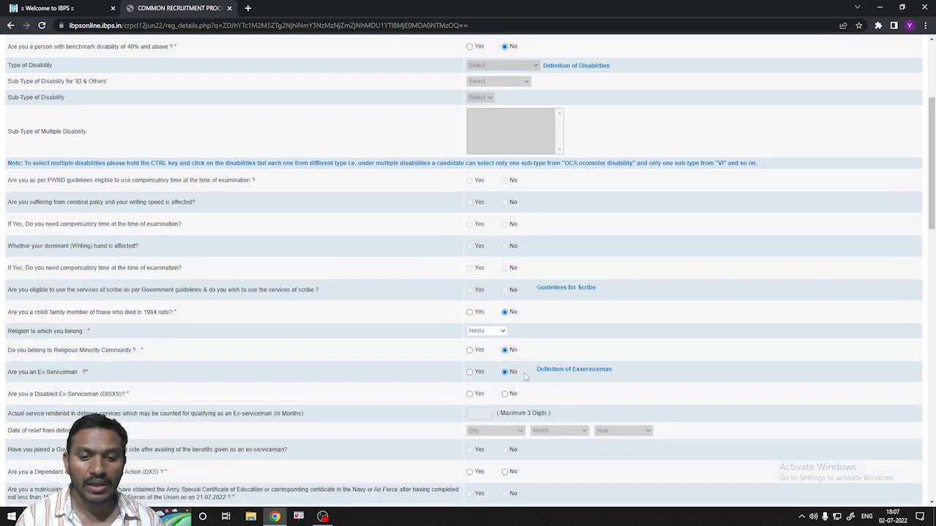
left_click(506, 396)
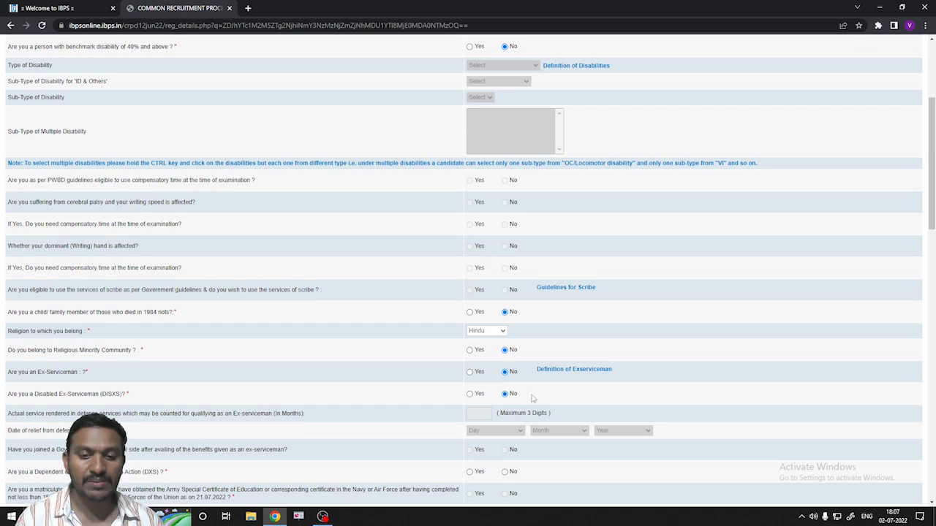
scroll(544, 392, "down", 4)
scroll(519, 370, "down", 2)
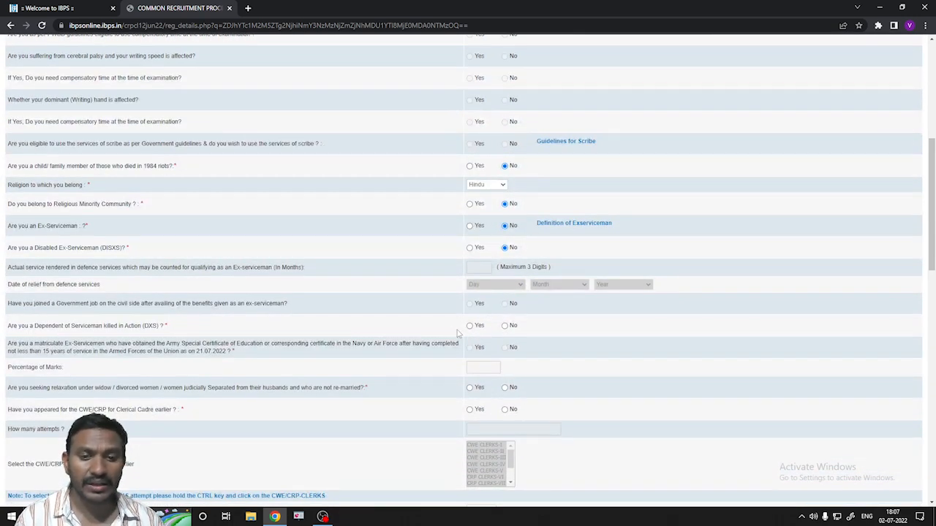
- Answer No to DXS and widow relaxation; record 3 earlier attempts: CRP CLERKS-IX, X, XI
left_click(504, 326)
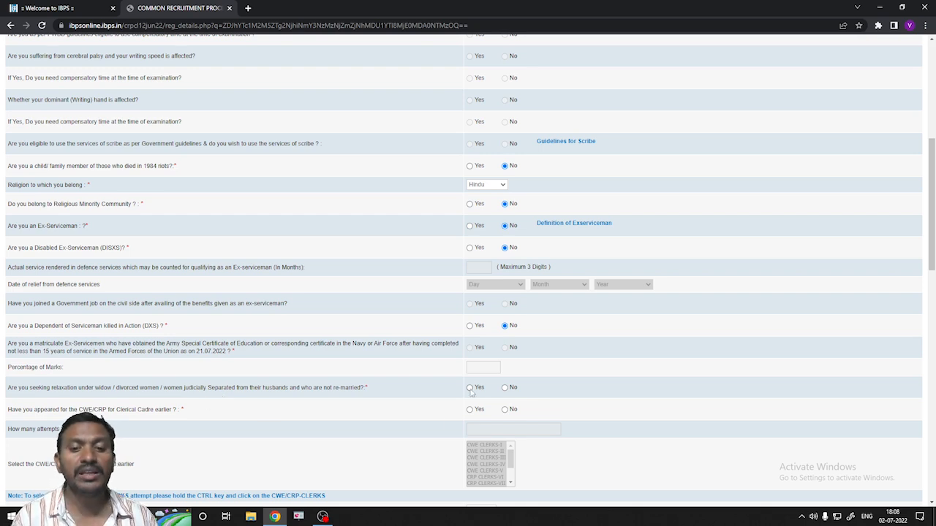
left_click(505, 387)
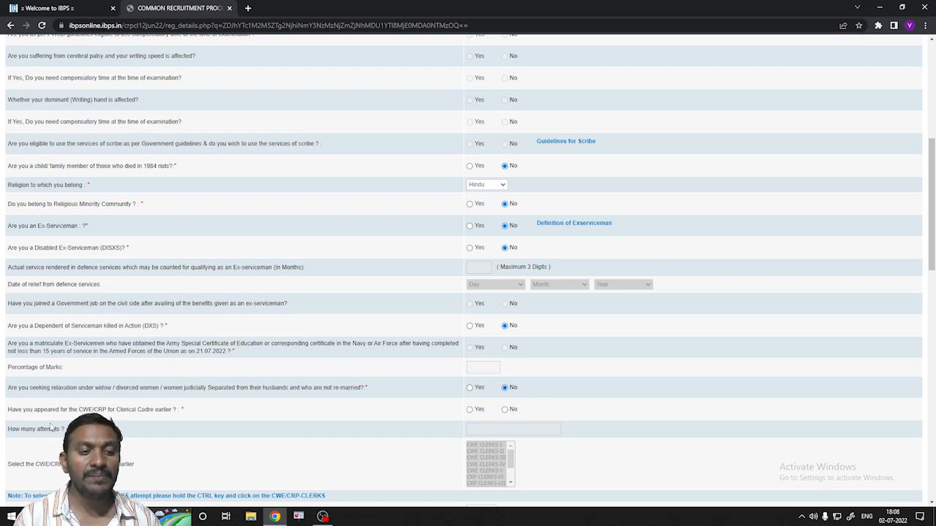
left_click(470, 410)
left_click_drag(511, 454, 513, 474)
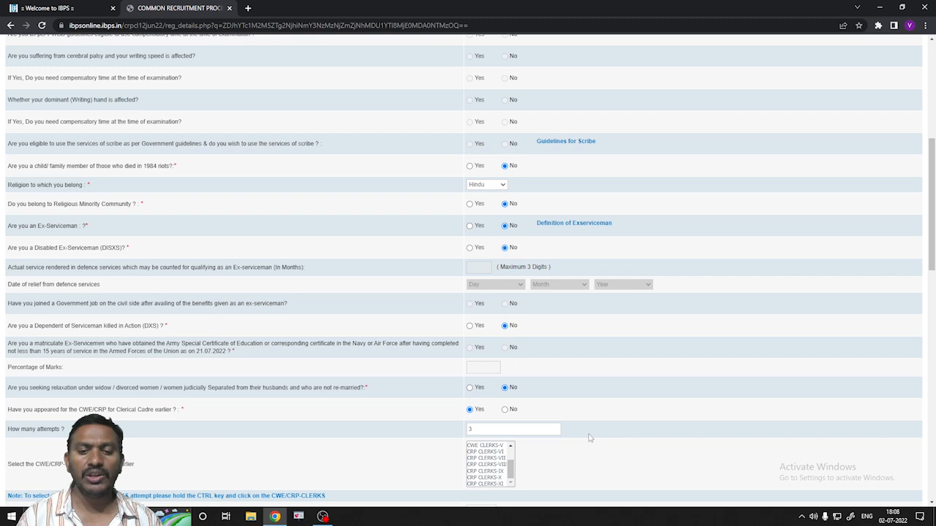
left_click(500, 472)
left_click(488, 478, "ctrl")
left_click(489, 483, "ctrl")
left_click(584, 459)
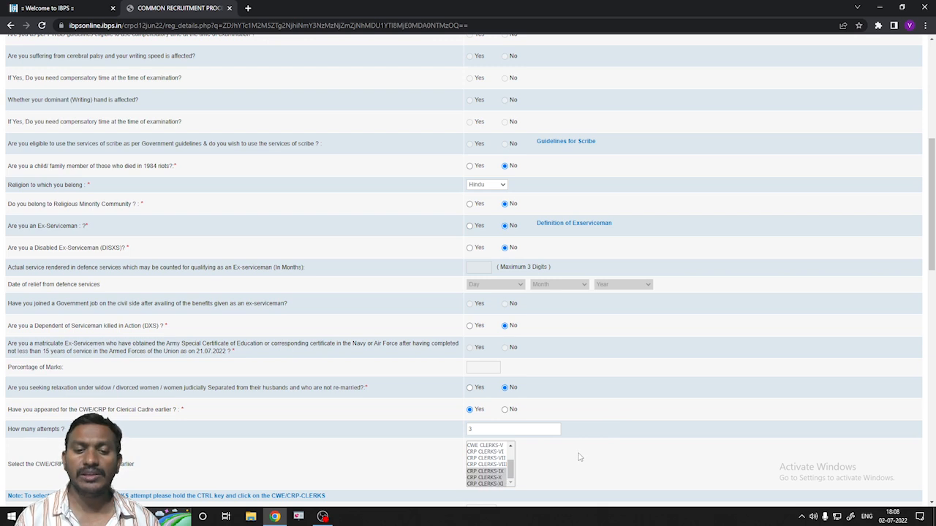
scroll(583, 460, "down", 2)
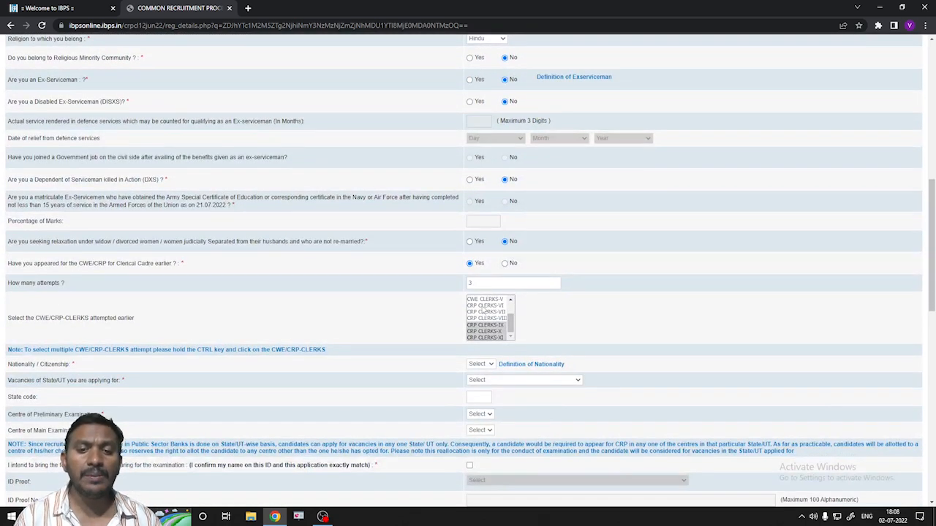
- Set nationality to Indian and apply for Andhra Pradesh vacancies (state code 12)
left_click(491, 364)
left_click(478, 381)
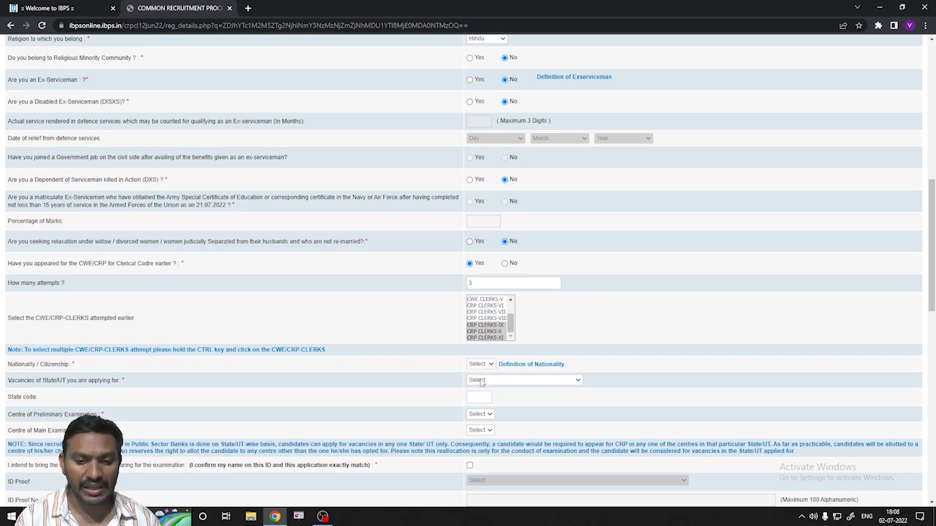
left_click(579, 381)
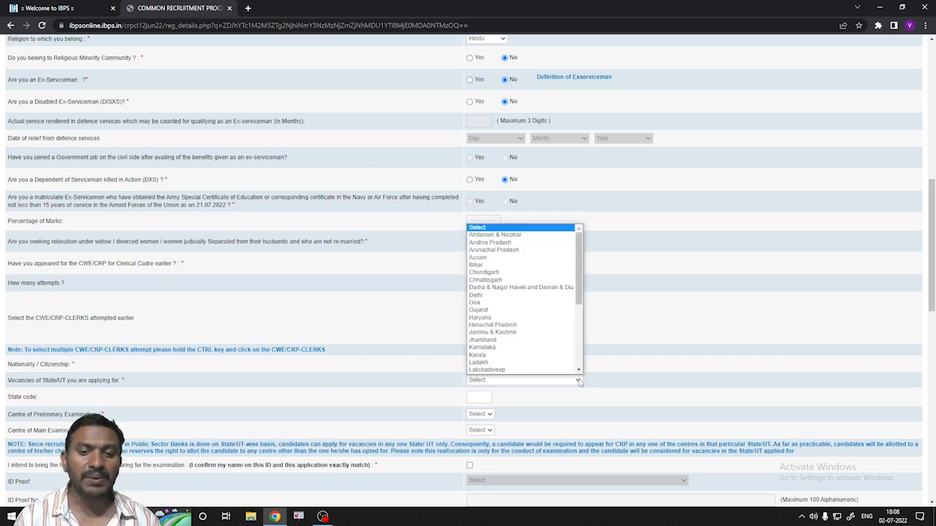
left_click(488, 244)
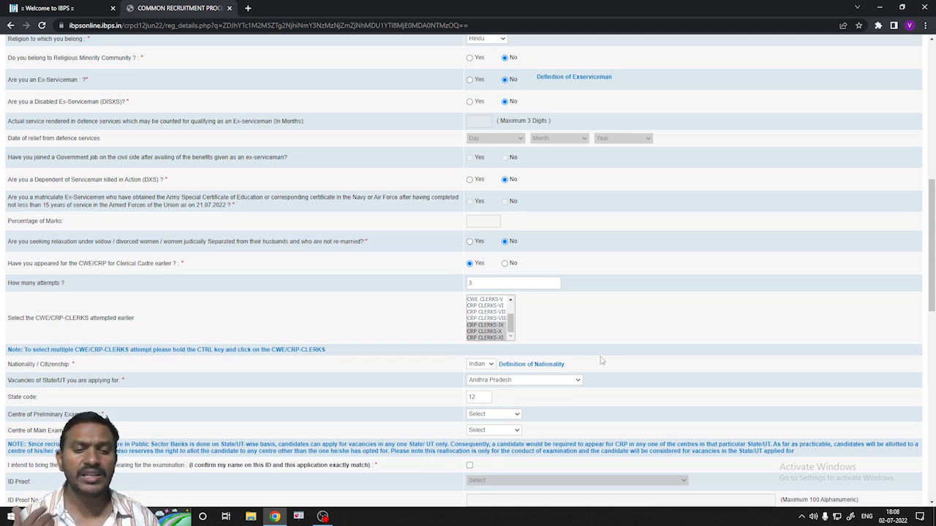
- Choose Vishakhapatnam as both the preliminary and main exam centre
left_click(517, 415)
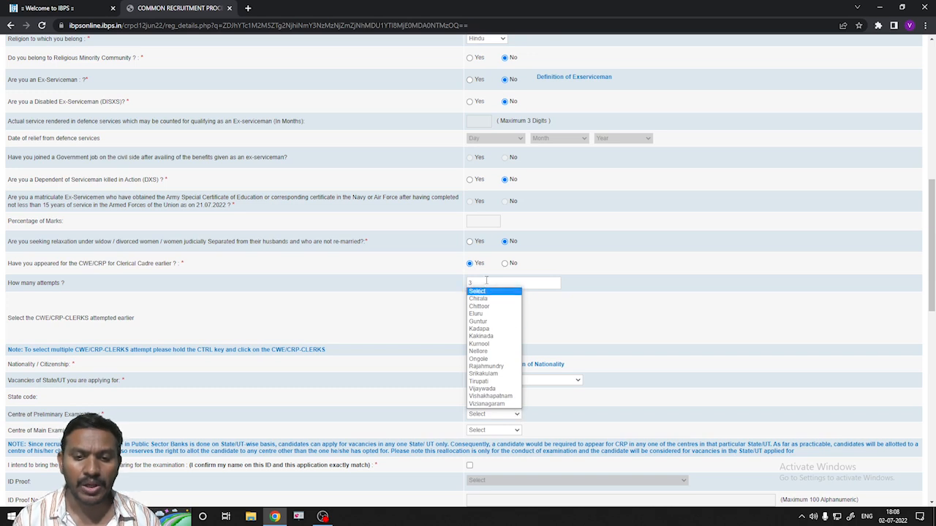
left_click(493, 397)
left_click(517, 431)
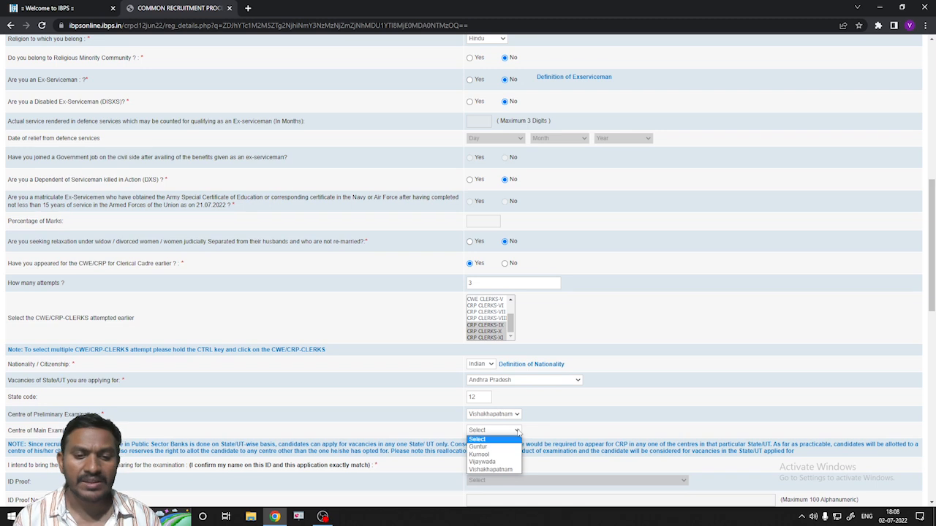
left_click(511, 469)
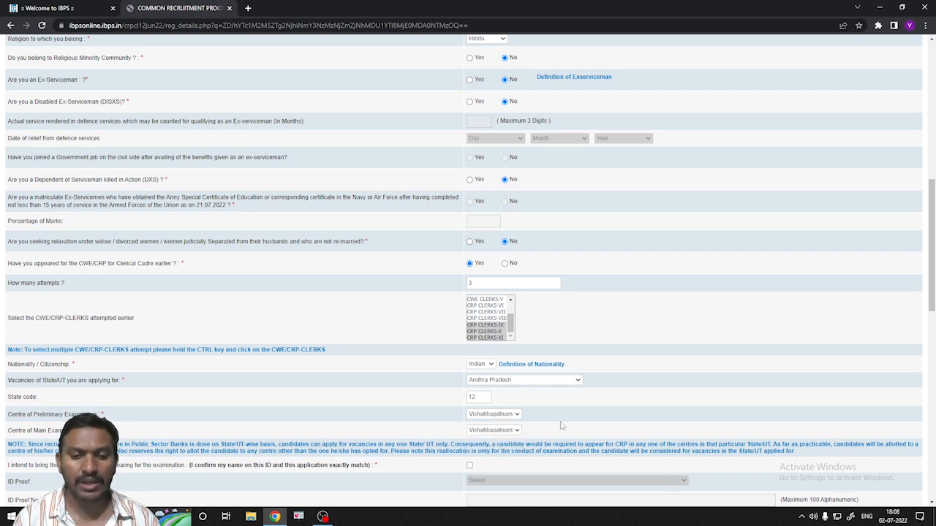
scroll(563, 424, "down", 1)
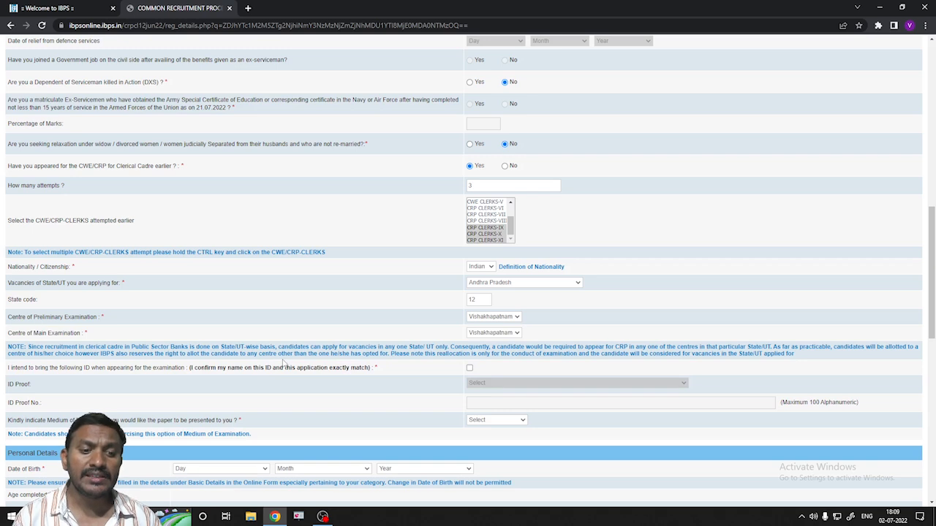
- Confirm the ID declaration, use PAN Card as ID proof, and choose English and Telugu medium
left_click(470, 369)
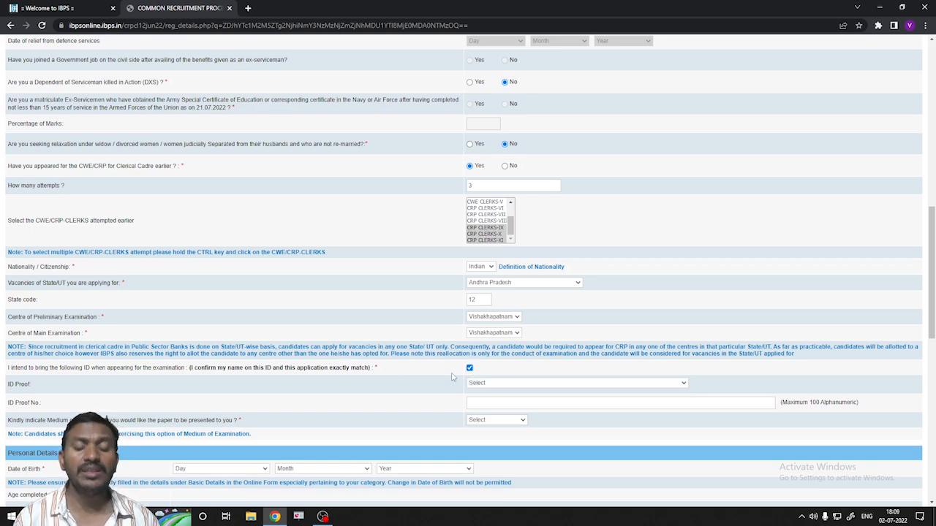
left_click(683, 385)
left_click(507, 403)
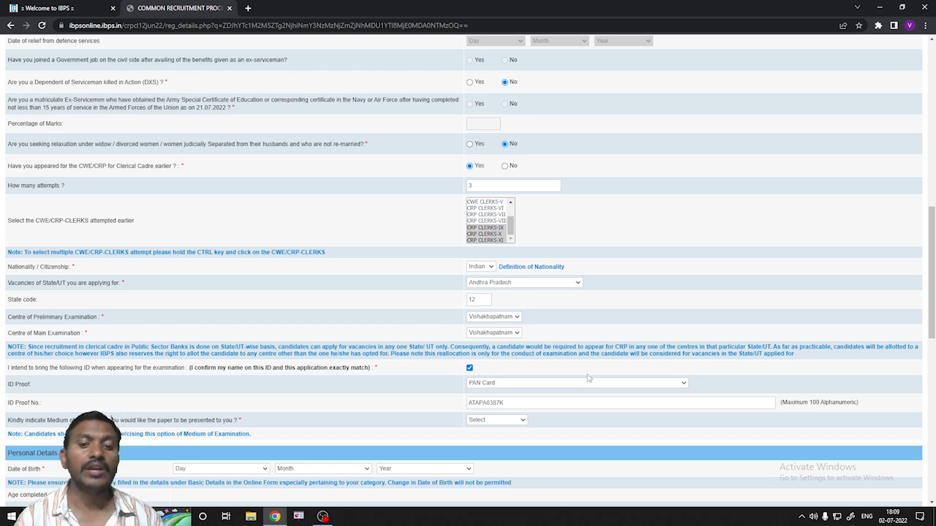
left_click(525, 422)
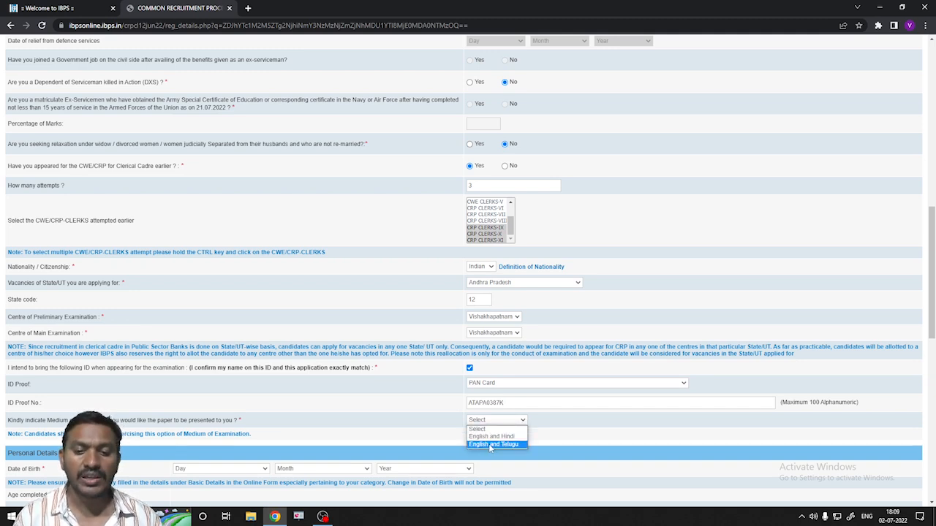
left_click(512, 445)
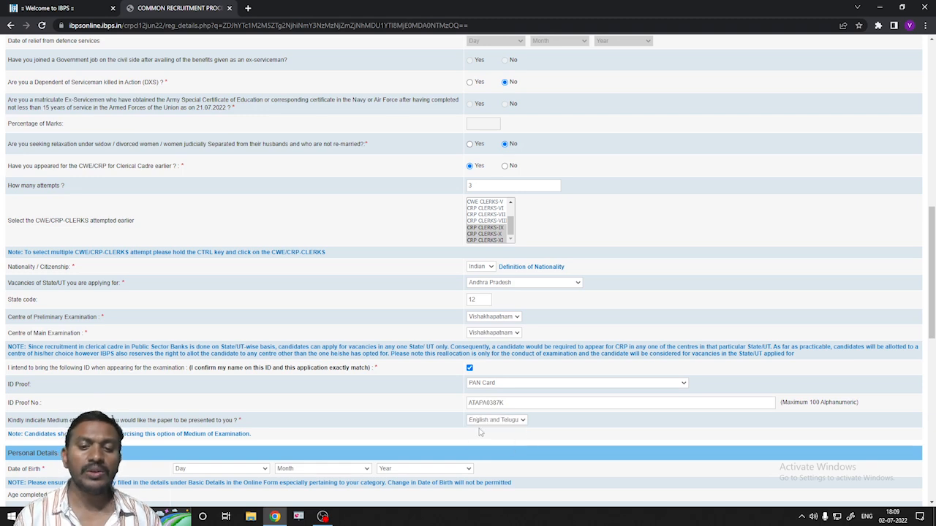
scroll(546, 423, "down", 1)
scroll(547, 423, "down", 1)
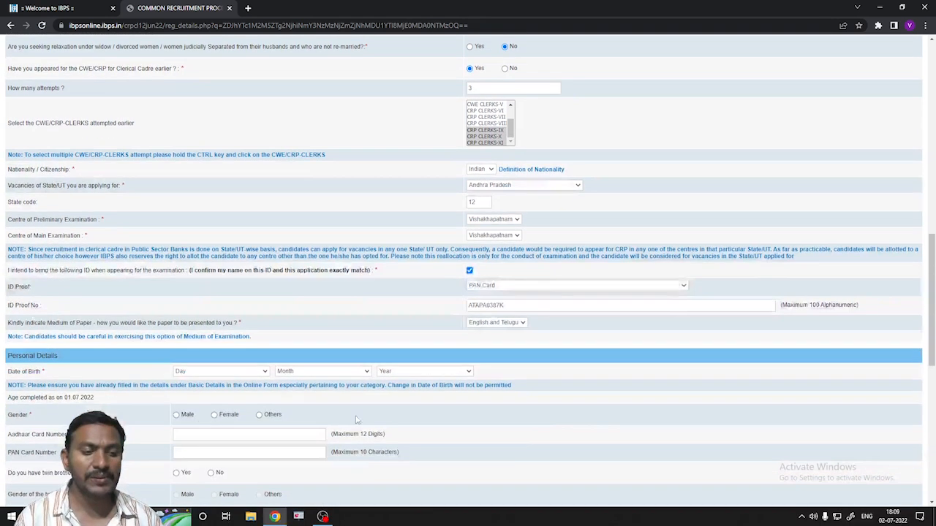
- Set the date of birth to 01 July 1998
left_click(265, 373)
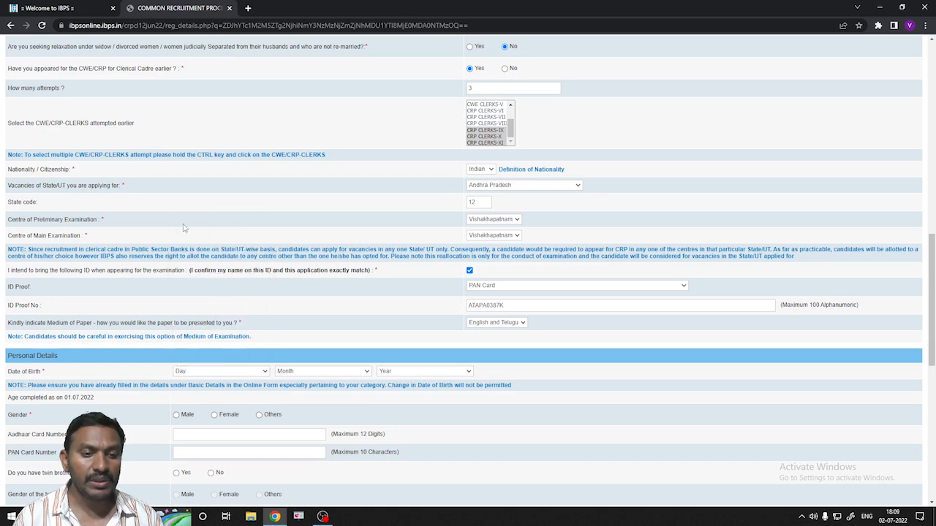
left_click(183, 227)
left_click(366, 372)
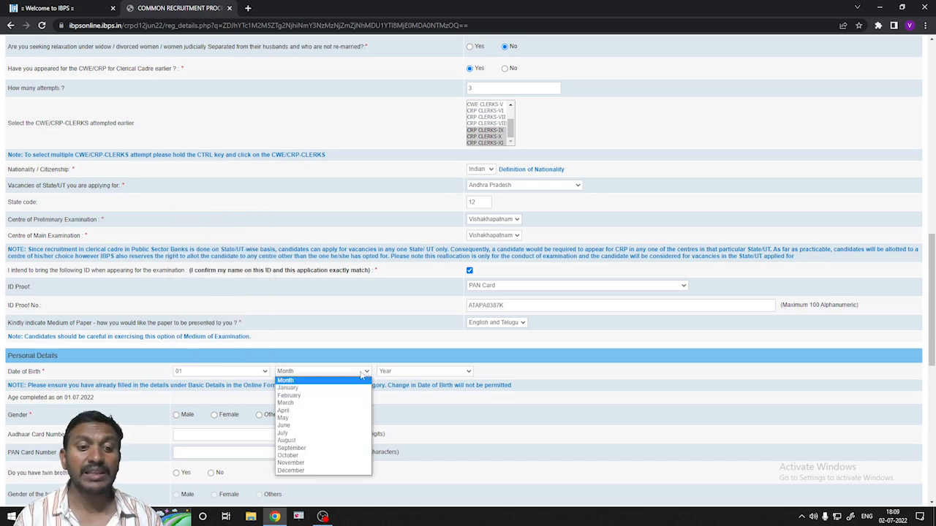
left_click(291, 434)
left_click(469, 372)
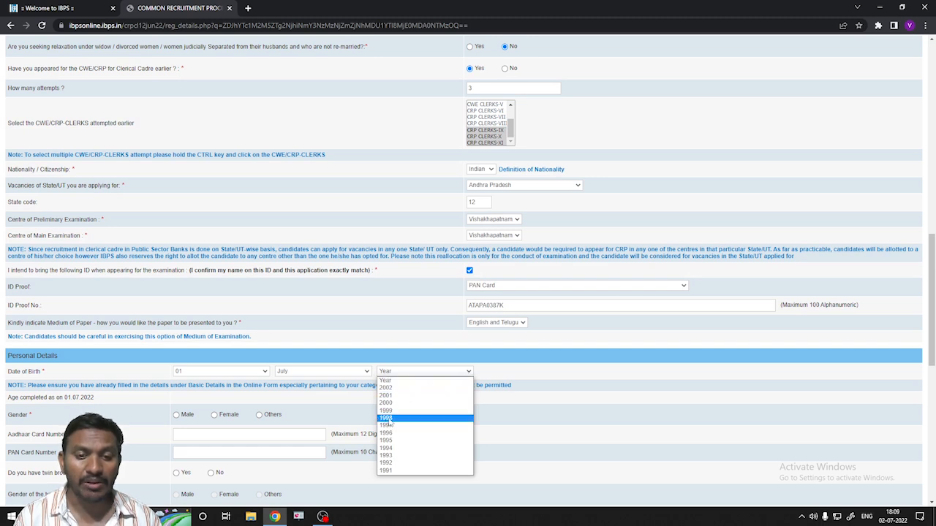
left_click(389, 419)
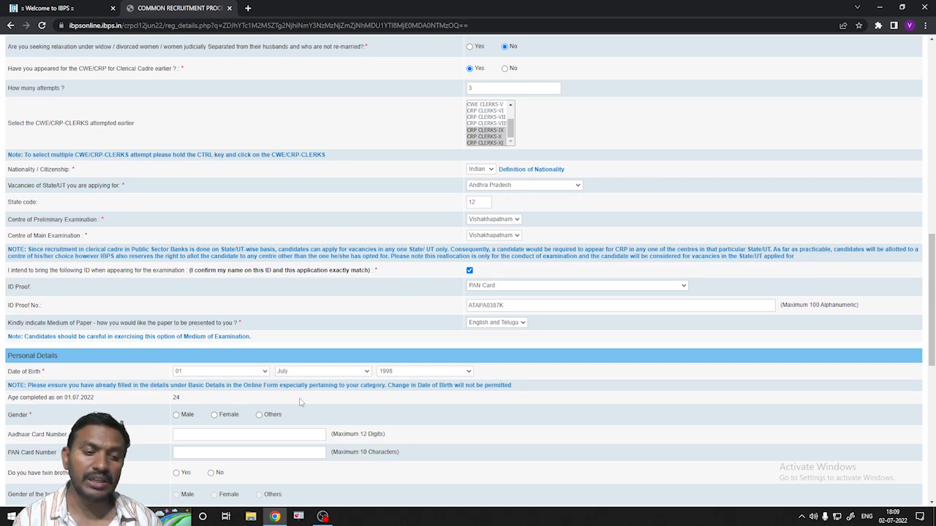
- Select Male as gender and enter the applicant's Aadhaar and PAN card numbers
left_click(176, 414)
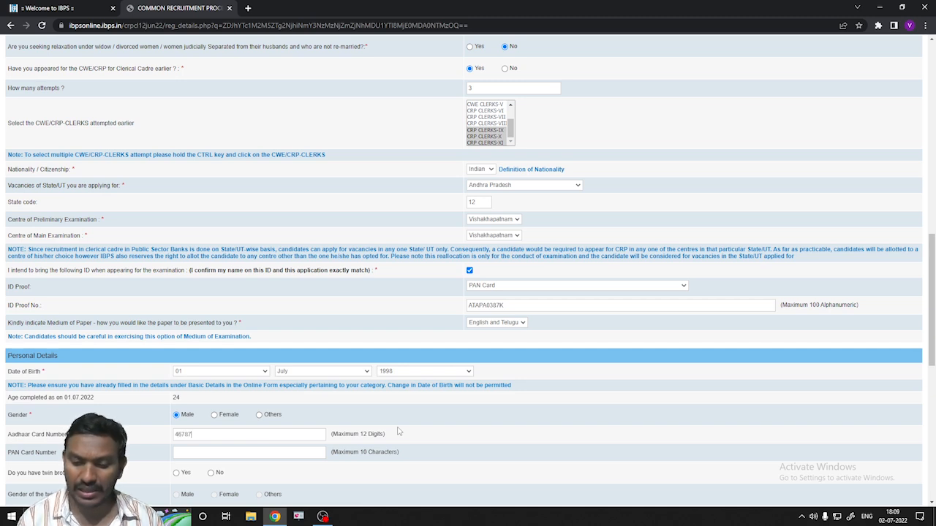
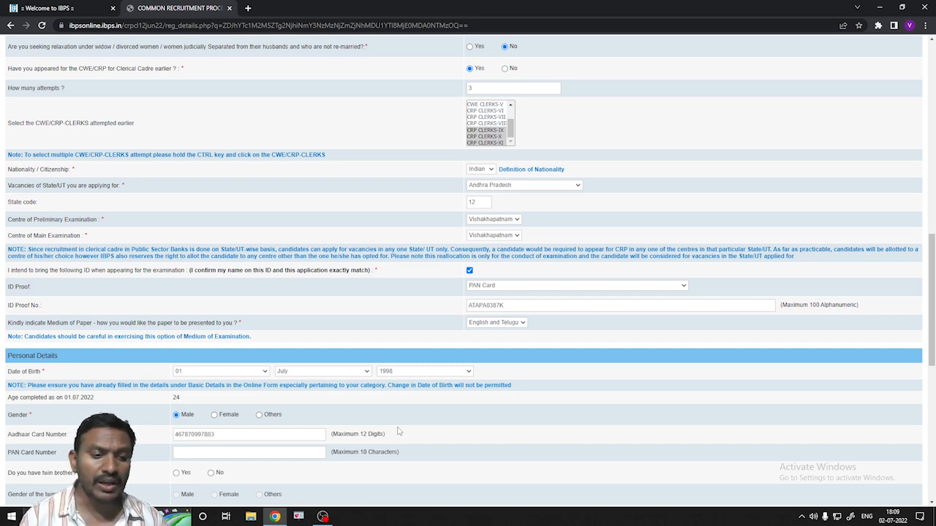
left_click(210, 453)
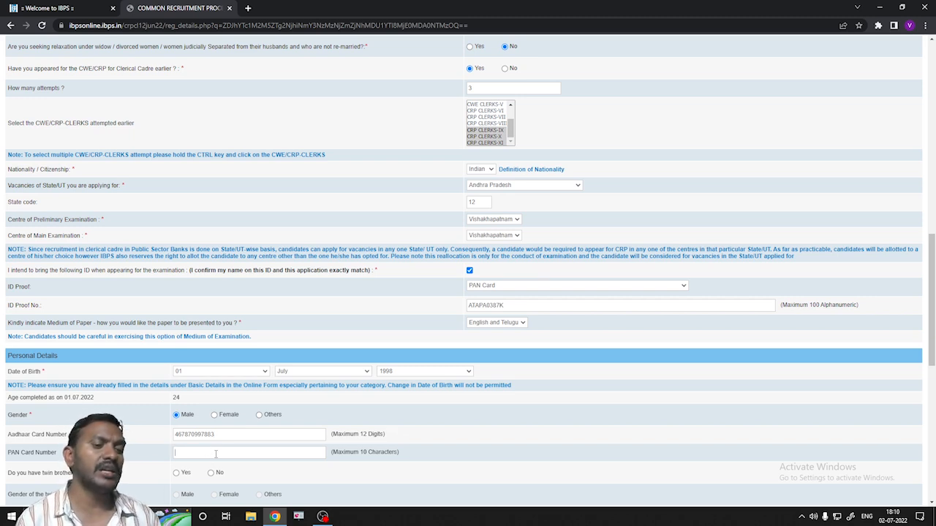
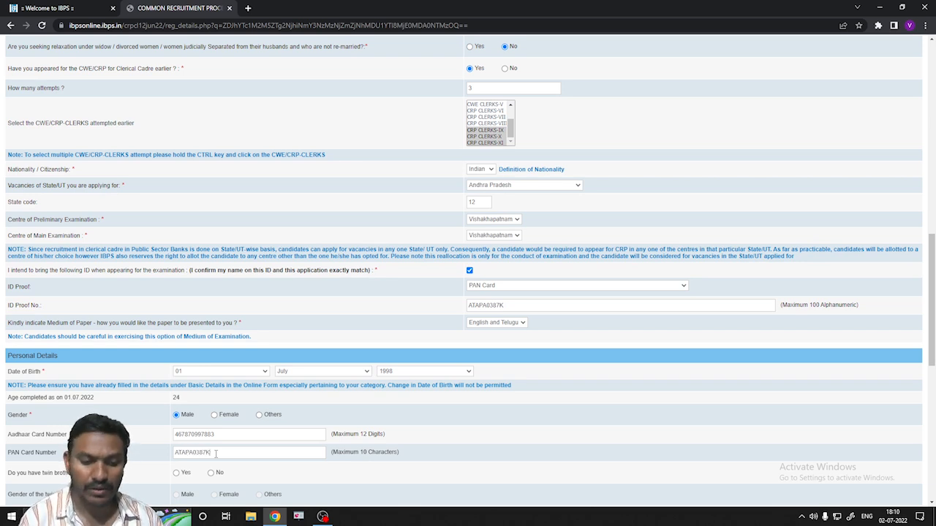
scroll(229, 453, "down", 2)
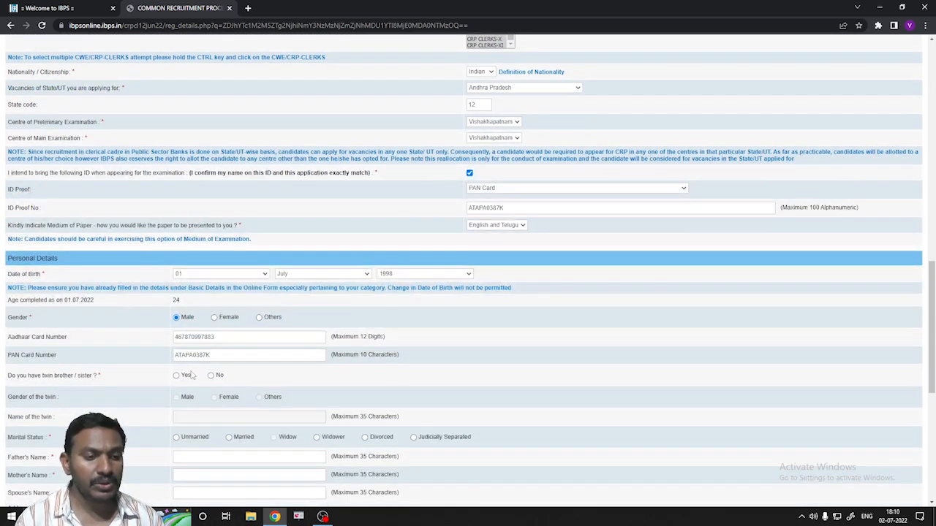
- Answer No for twin, choose Unmarried, and enter the parents' names
left_click(211, 375)
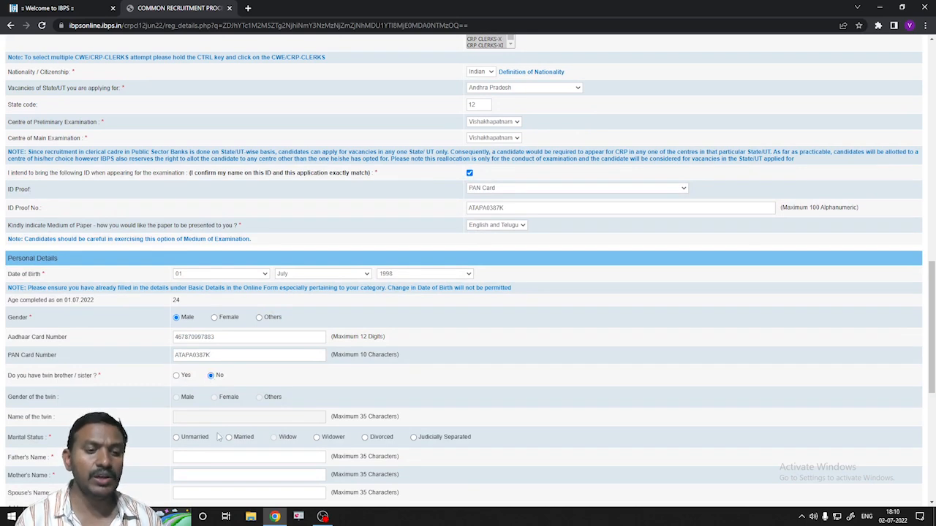
scroll(205, 428, "down", 1)
scroll(201, 419, "down", 1)
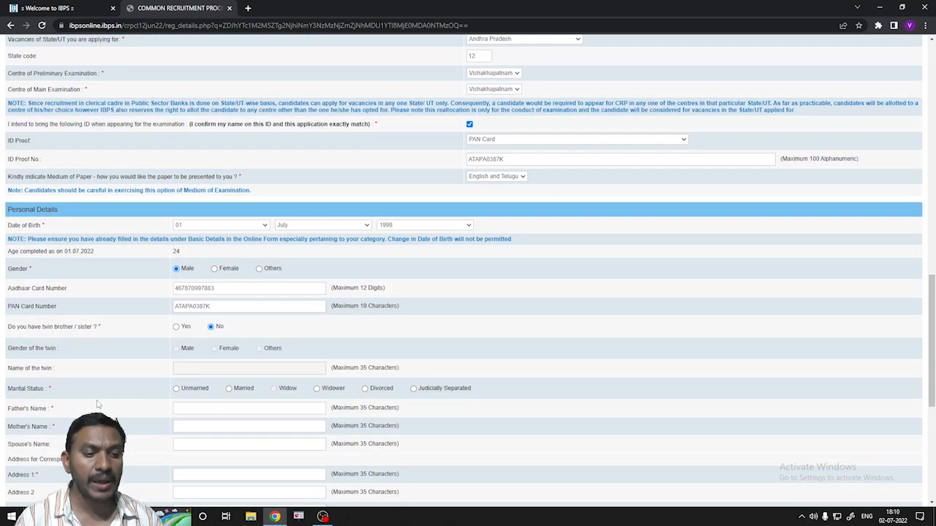
left_click(176, 389)
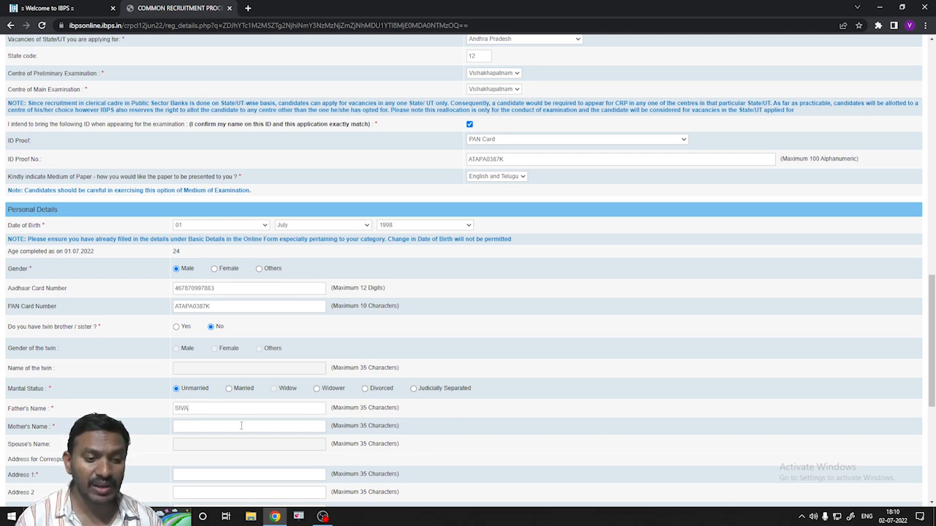
type("MANI")
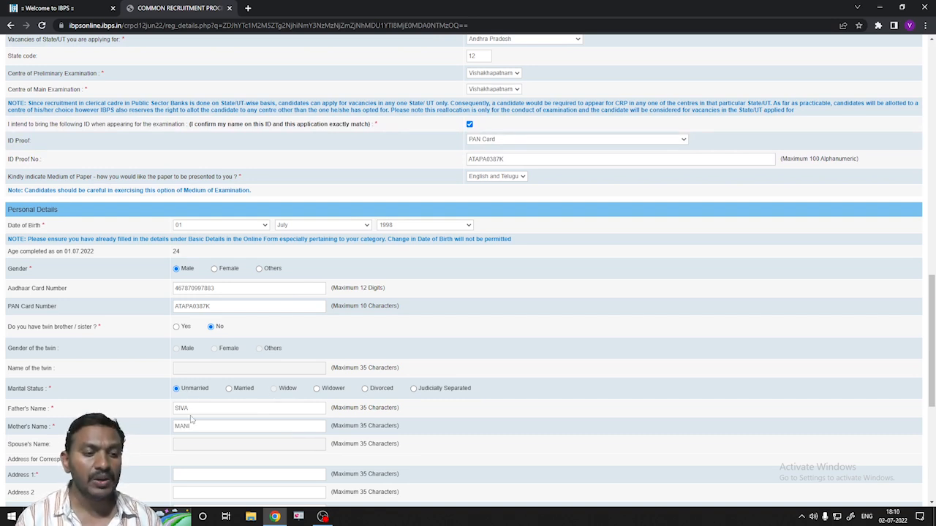
scroll(198, 386, "down", 2)
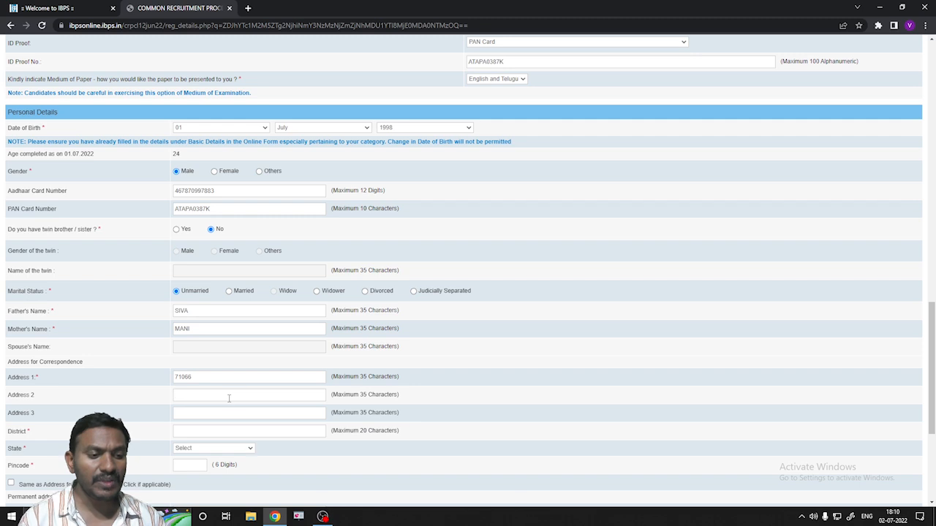
- Fill in the correspondence address lines and district, with ANDHRA PRADESH as the state
left_click(231, 397)
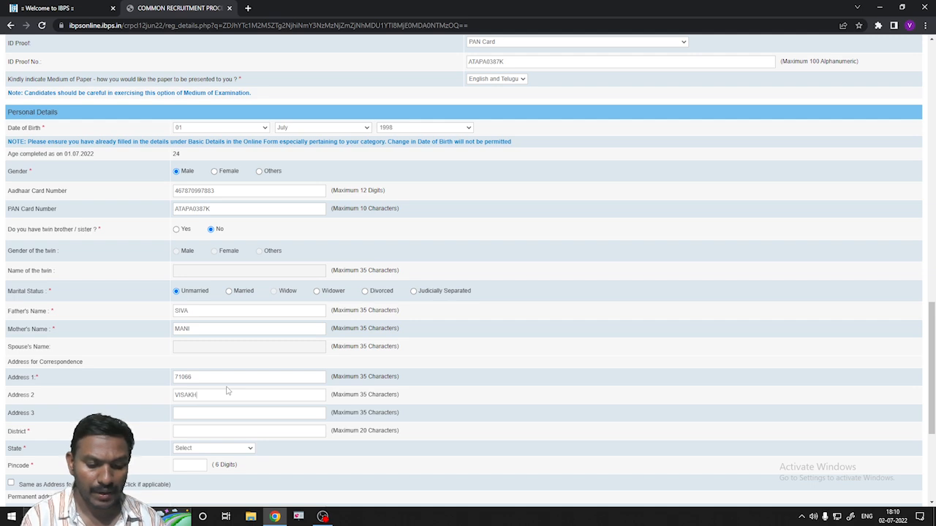
type("VISAKHAPATNAM")
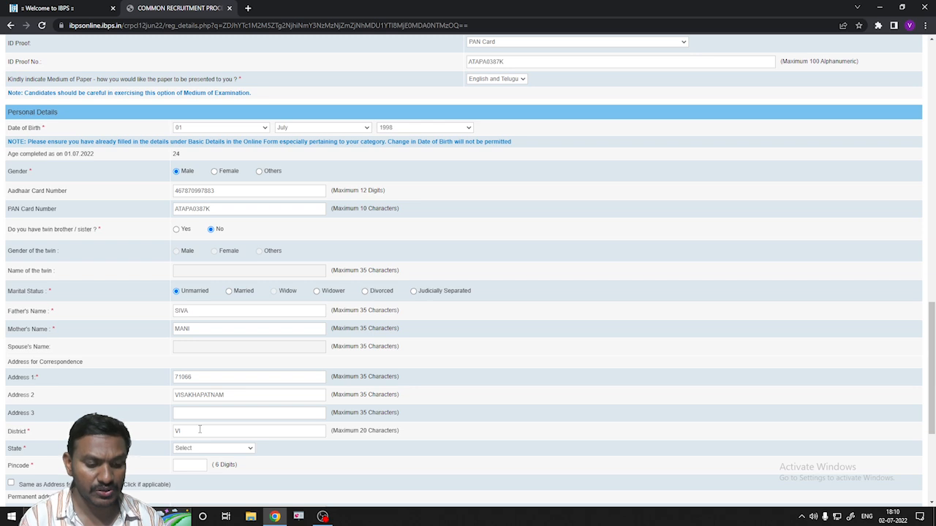
type("KHAPATNAM")
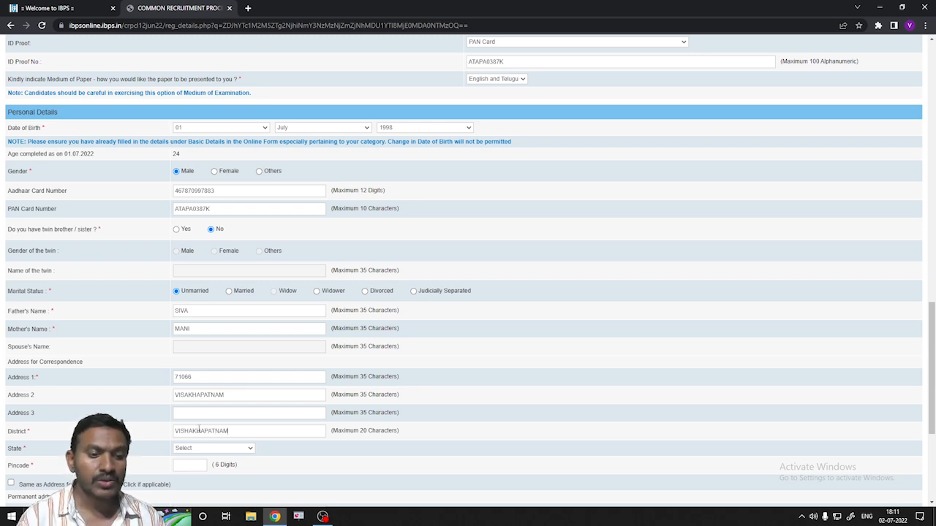
left_click(251, 450)
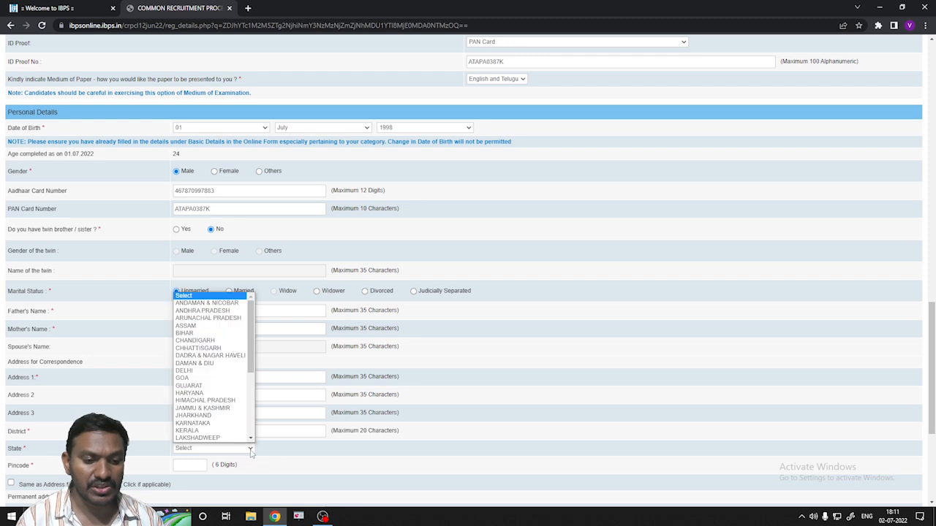
left_click(226, 311)
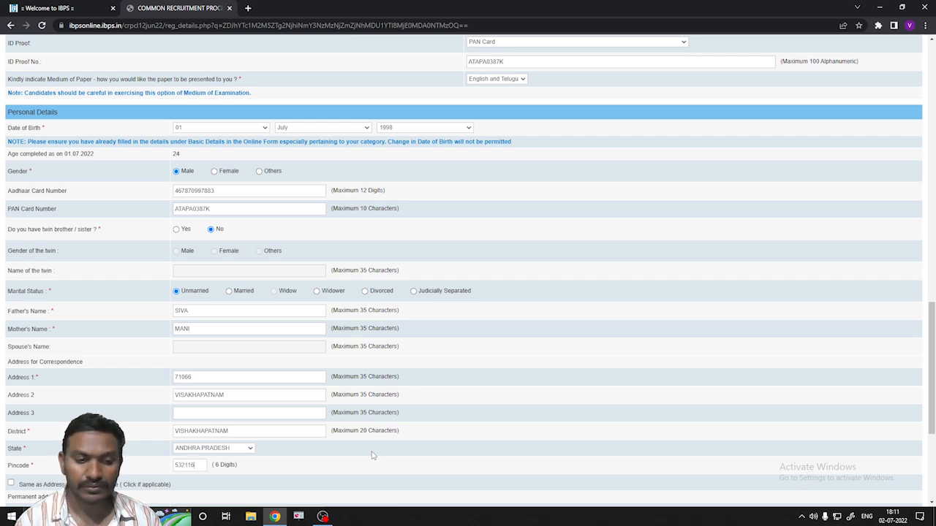
- Make the permanent address same as correspondence and bill GST to the Communication Address
scroll(249, 449, "down", 2)
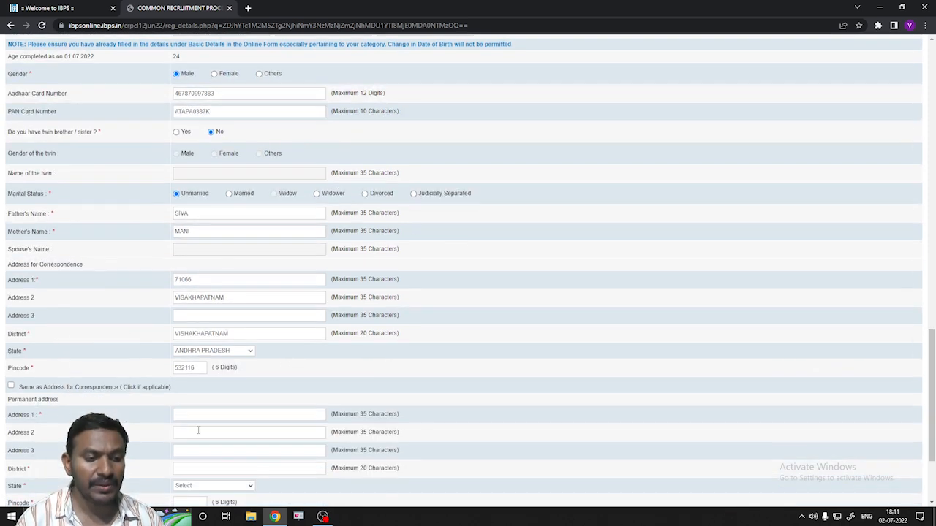
left_click(11, 388)
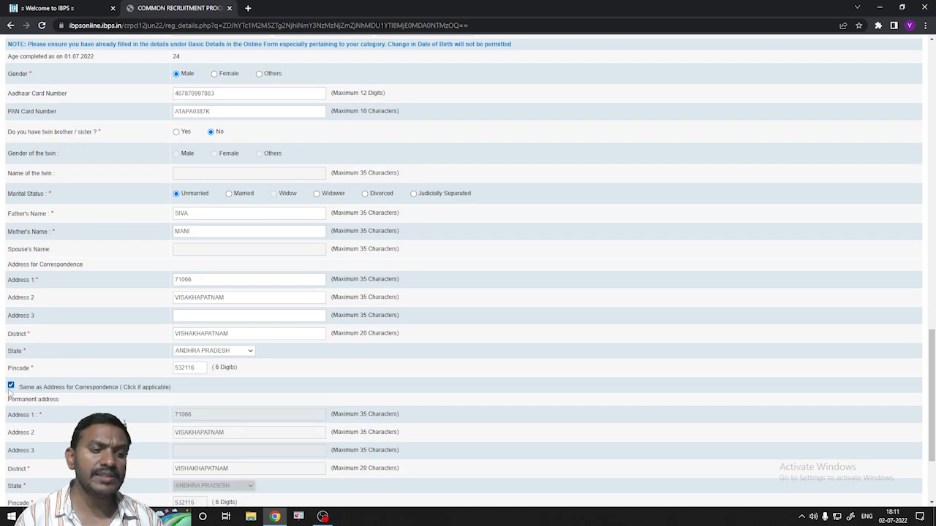
scroll(219, 420, "down", 2)
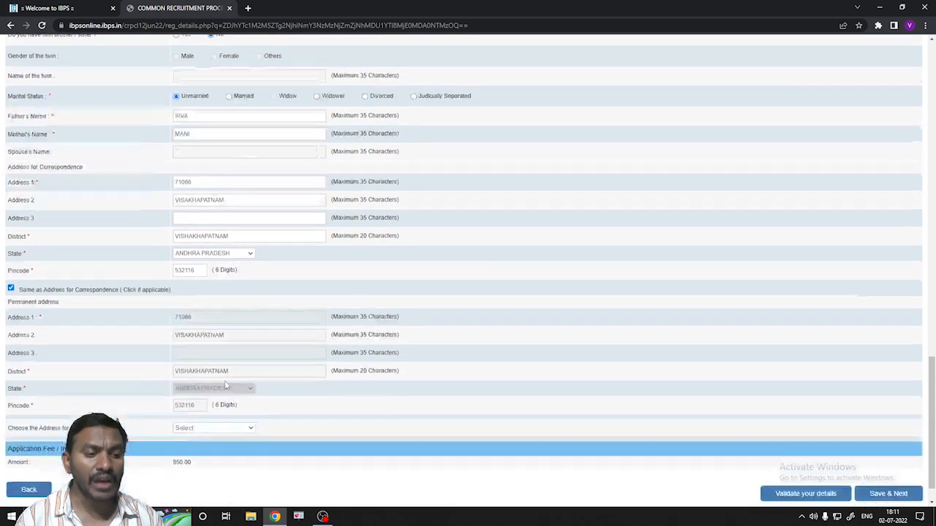
left_click(247, 430)
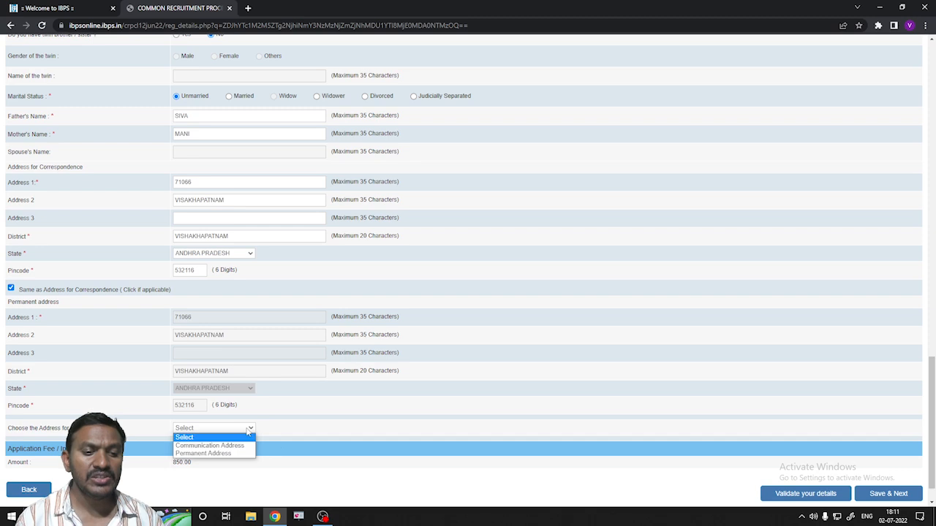
left_click(207, 446)
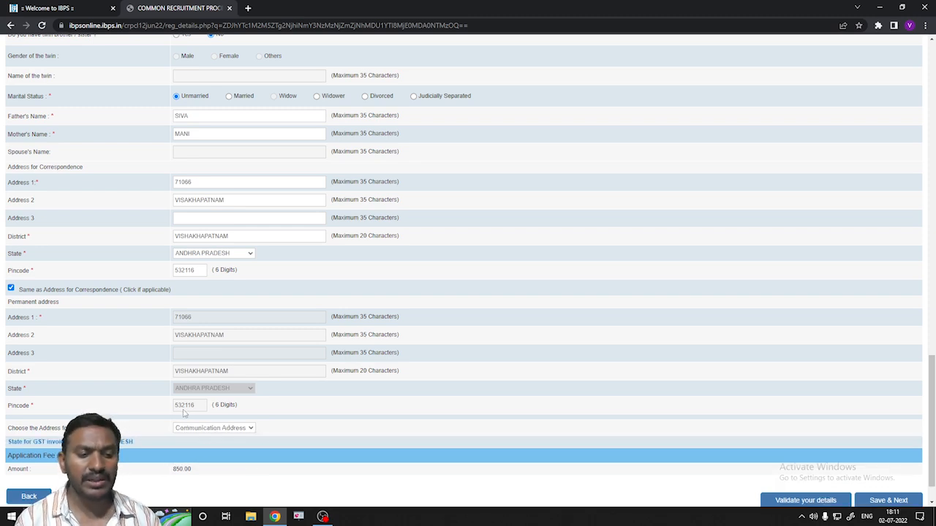
- Validate the personal details and dismiss the success message
scroll(322, 386, "down", 1)
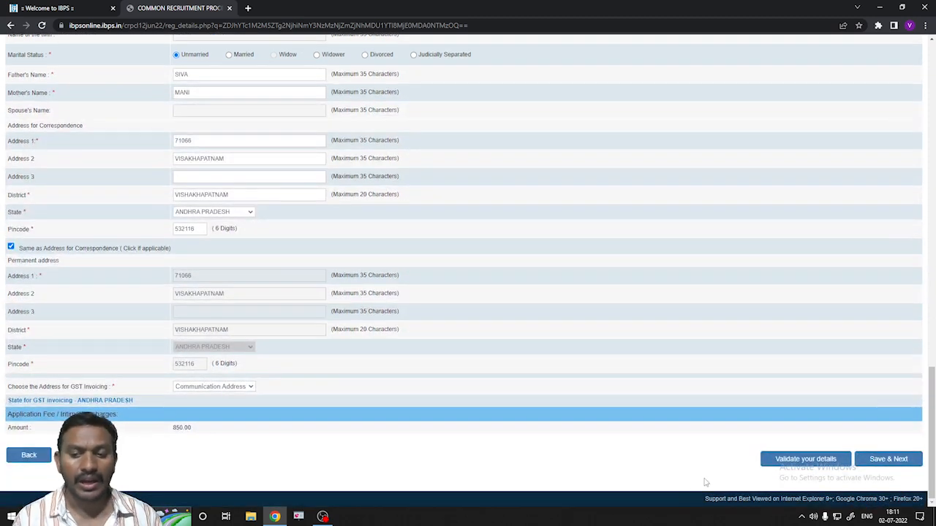
left_click(800, 460)
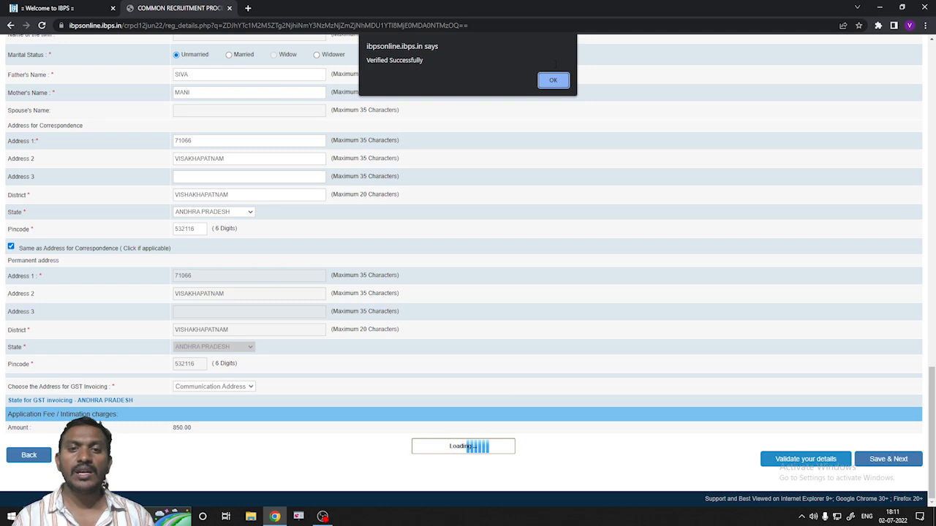
left_click(554, 80)
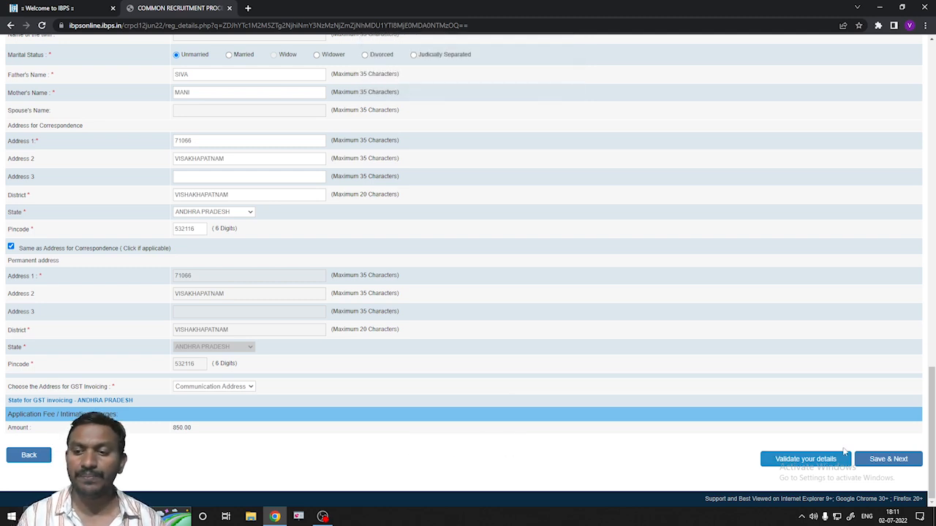
- Save the personal details and set the graduation degree to B.Tech. in Engineering
left_click(892, 468)
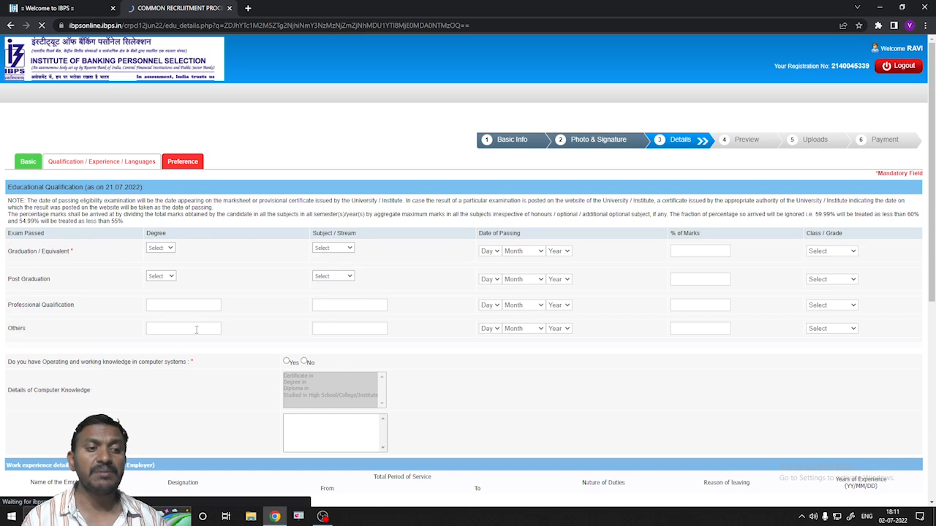
left_click(170, 250)
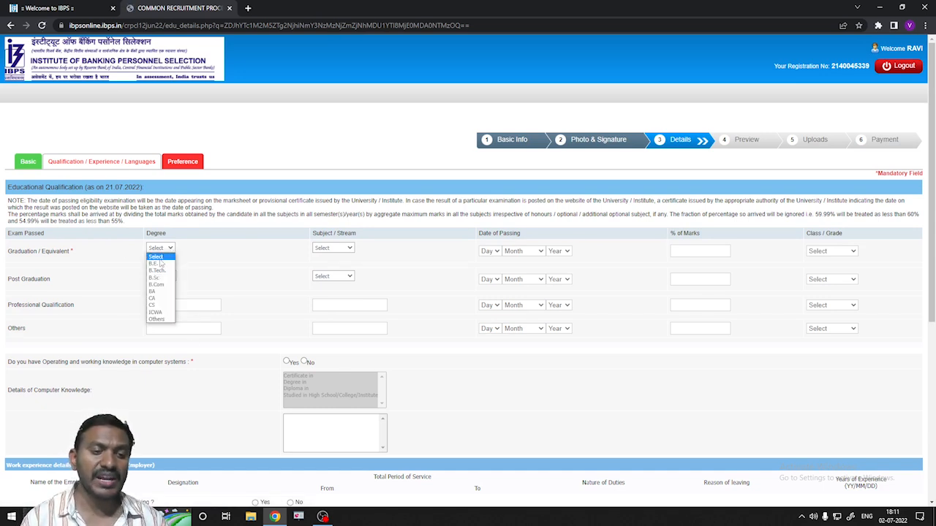
left_click(157, 271)
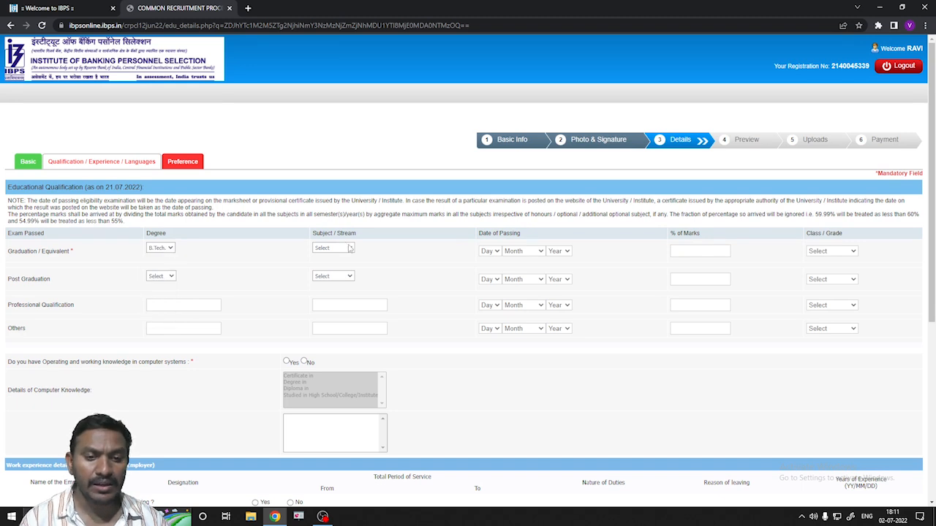
left_click(349, 248)
left_click(339, 301)
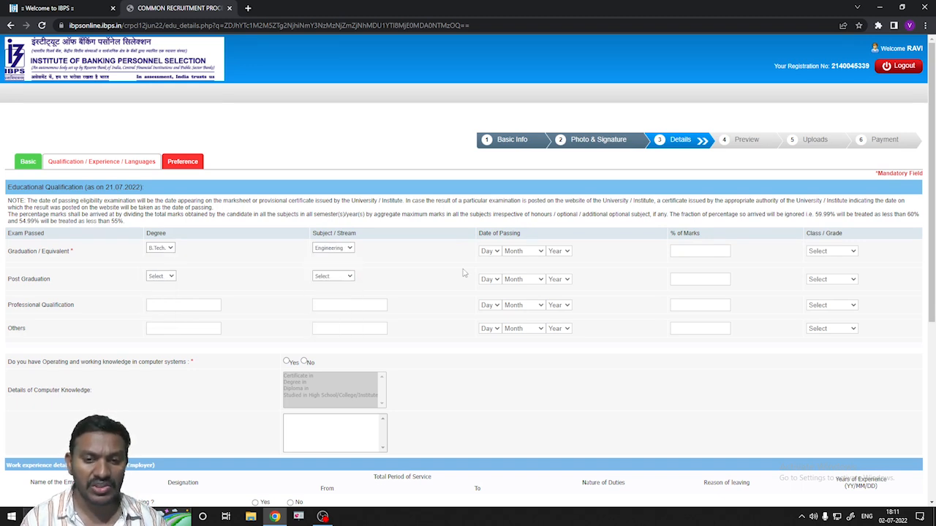
- Set the graduation passing date to 01 June 2019, with 76.22% marks and First Class
left_click(497, 251)
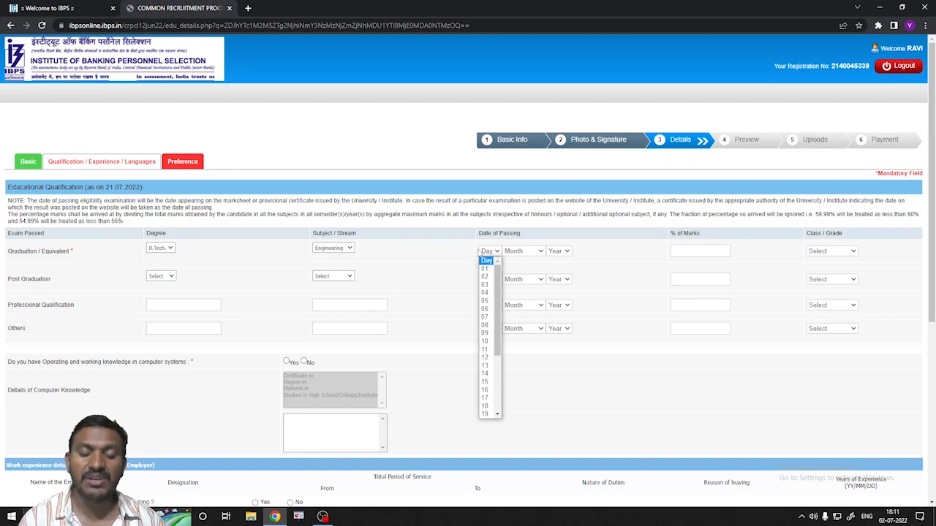
left_click(487, 269)
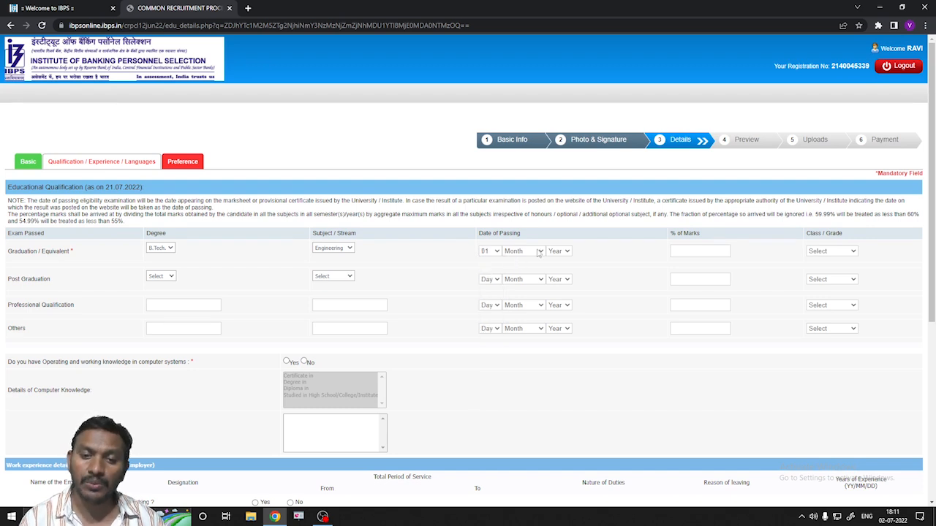
left_click(541, 252)
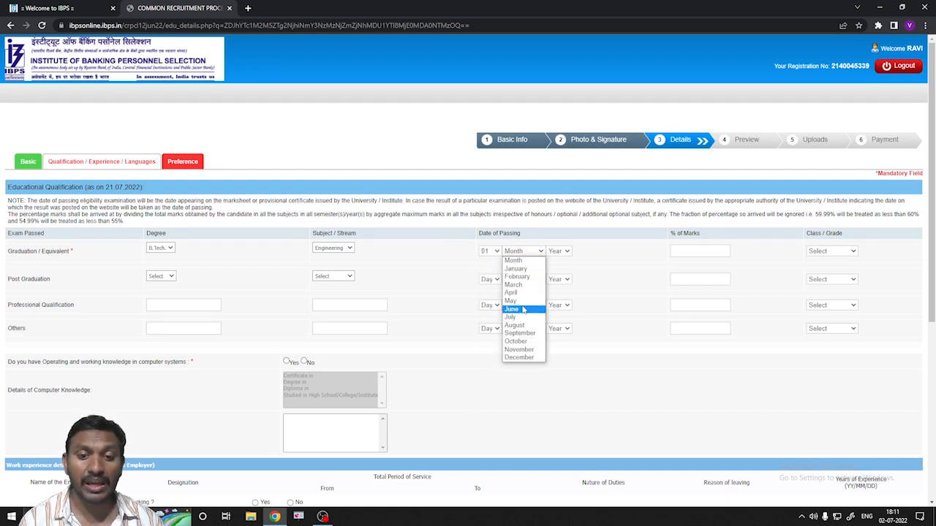
left_click(516, 309)
left_click(567, 252)
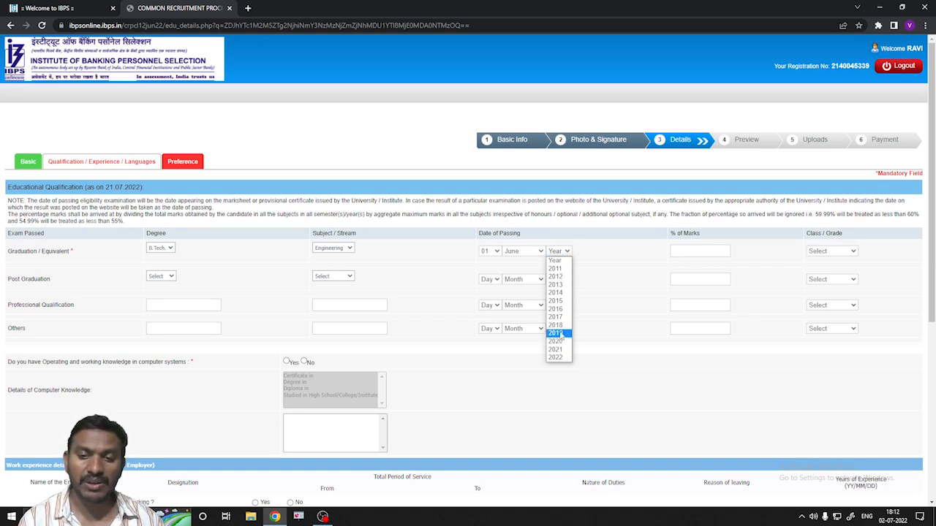
left_click(558, 335)
left_click(685, 252)
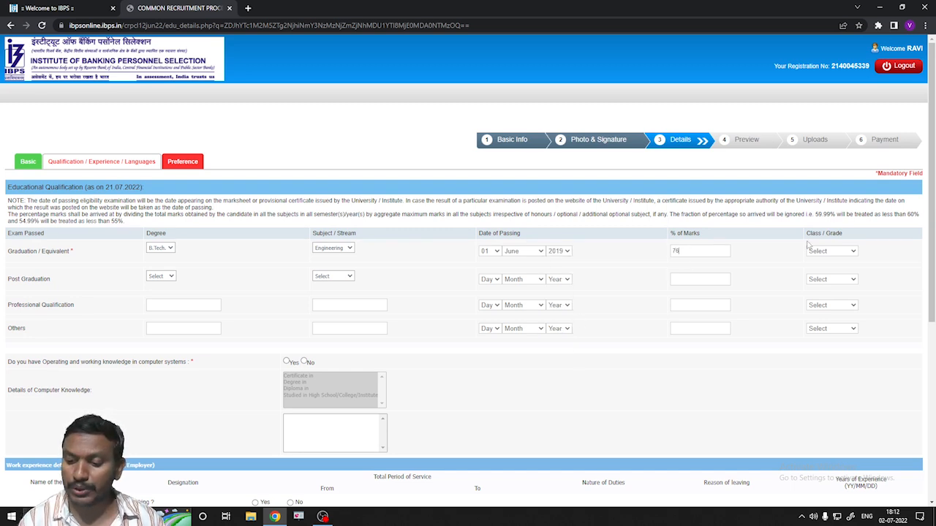
left_click(857, 252)
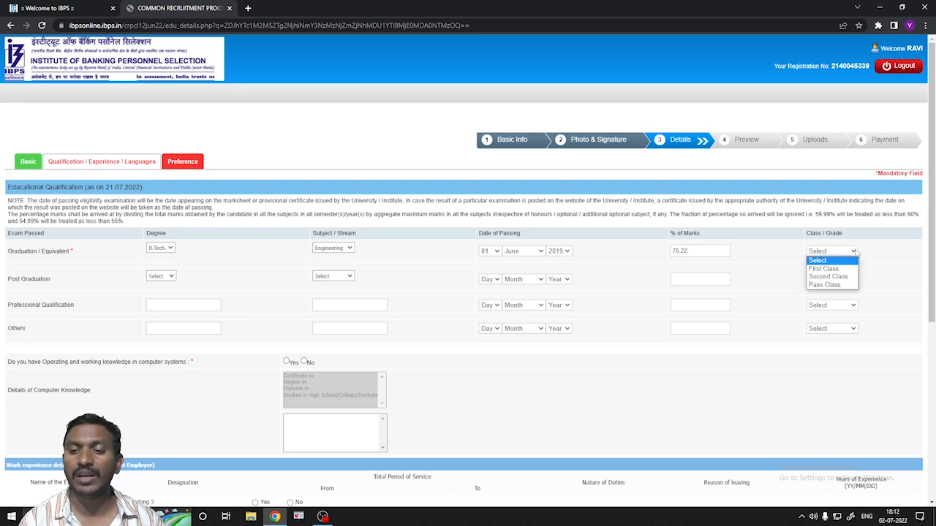
left_click(834, 270)
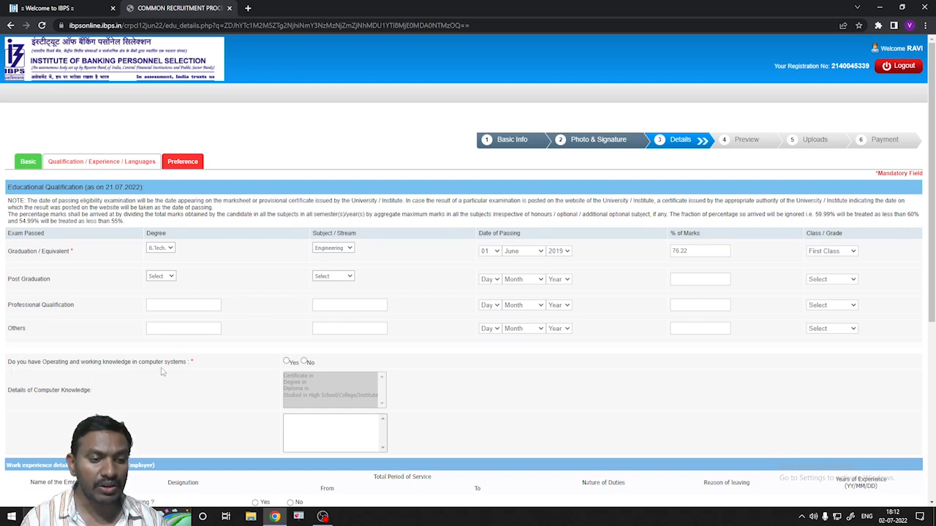
- Answer Yes to computer knowledge: studied in High School/College/Institute with Computer as a Subject
left_click(286, 362)
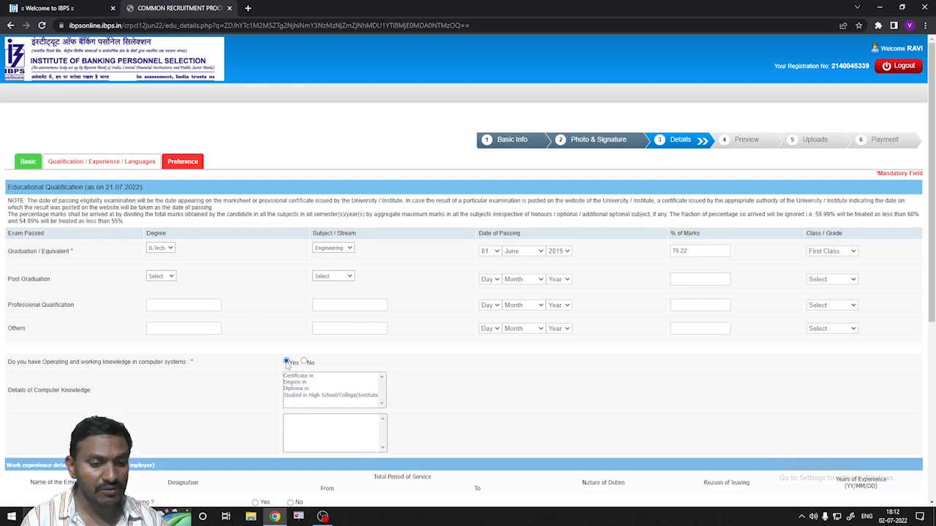
left_click(300, 395)
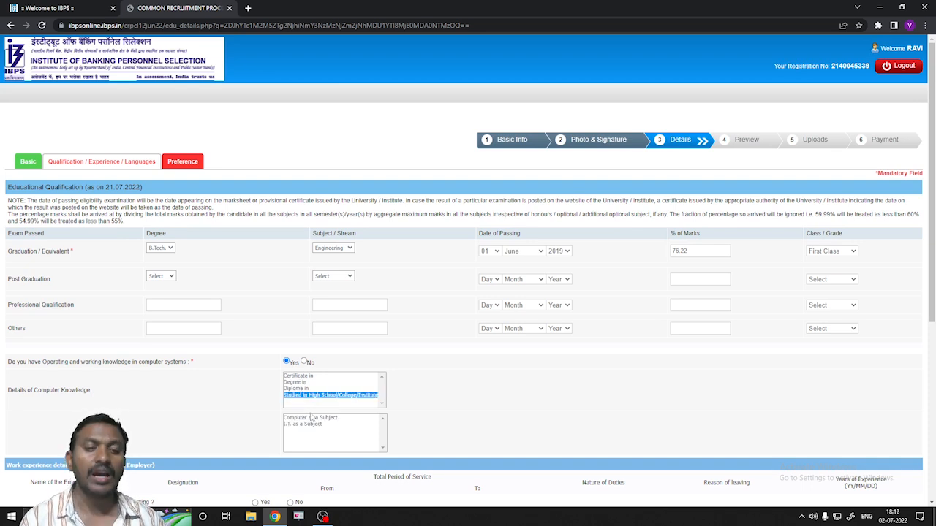
left_click(310, 418)
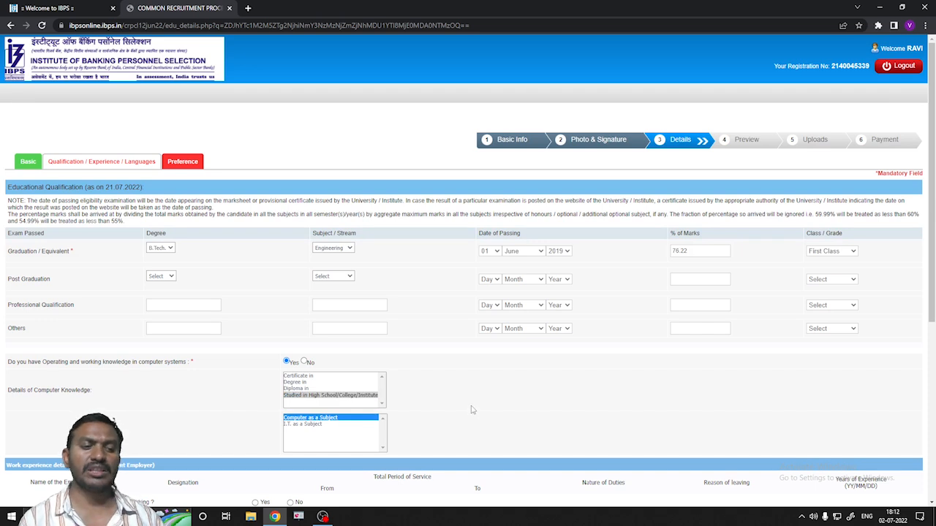
scroll(411, 373, "down", 3)
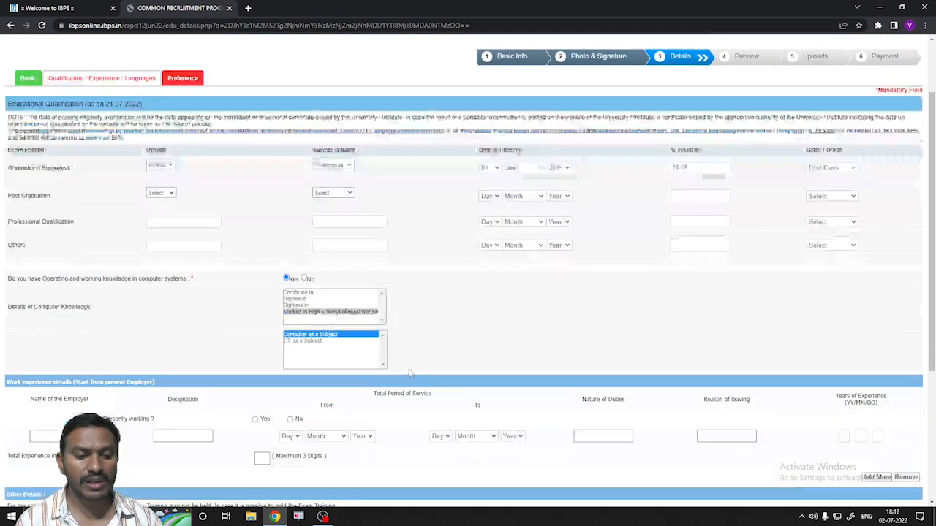
scroll(410, 373, "down", 1)
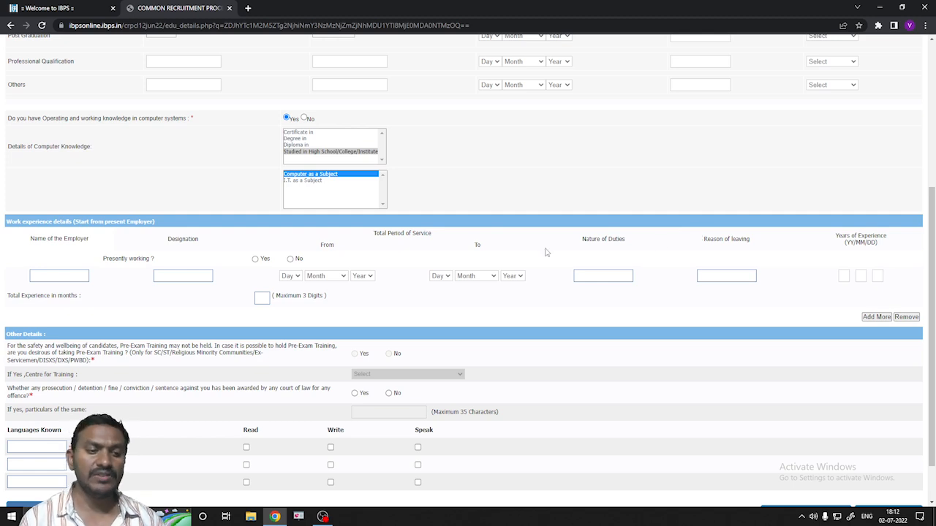
scroll(303, 311, "down", 1)
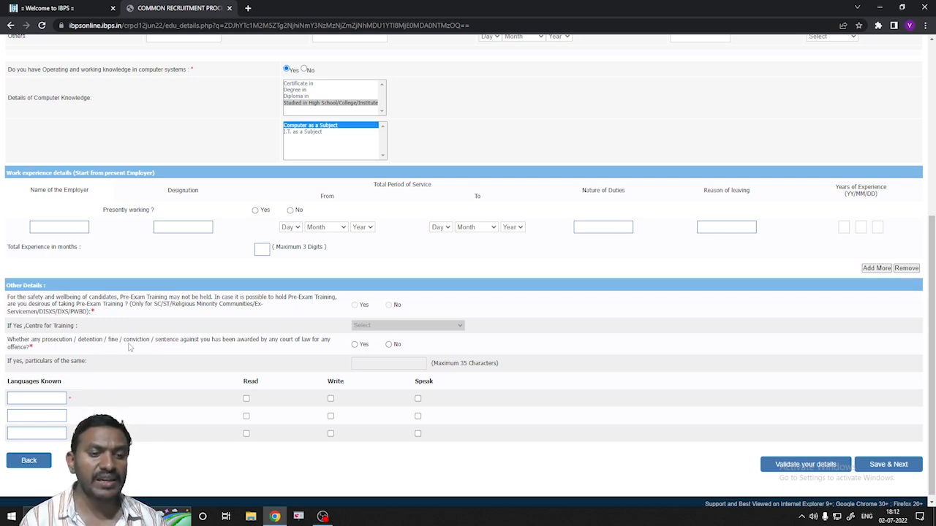
- Answer No to prosecution and add ENGLISH with Read, Write and Speak ticked
left_click(390, 344)
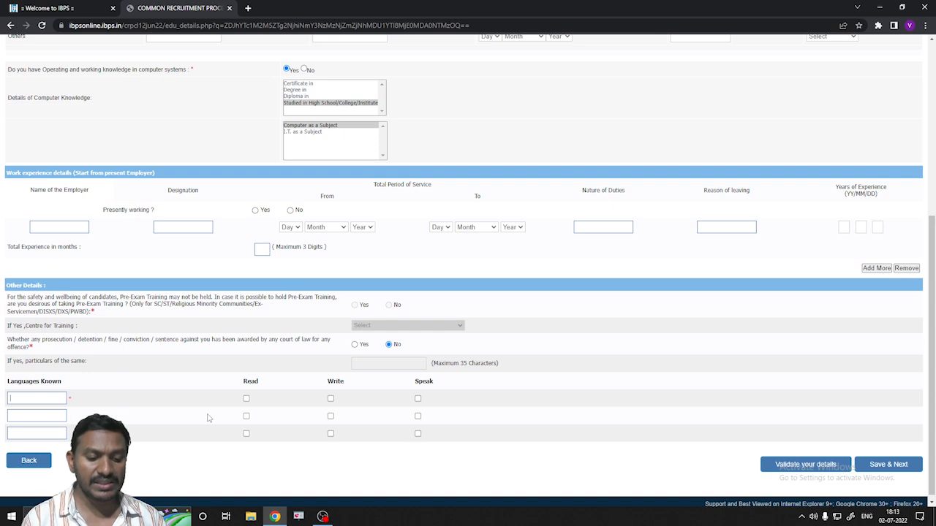
type("ENGLISH")
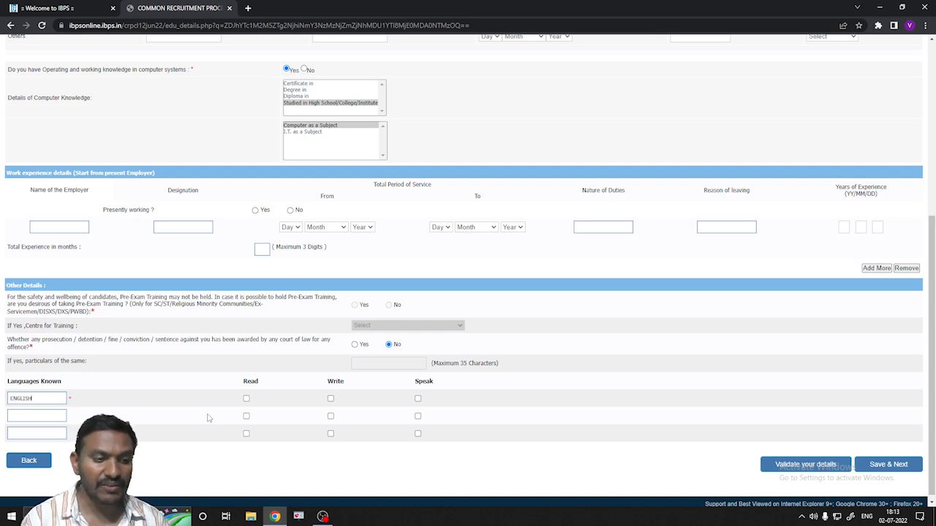
left_click(246, 398)
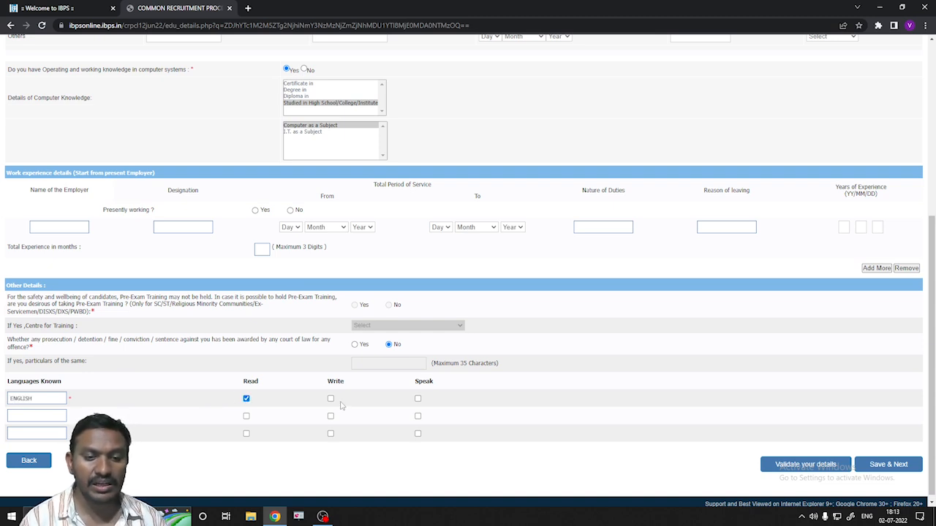
left_click(331, 398)
left_click(417, 398)
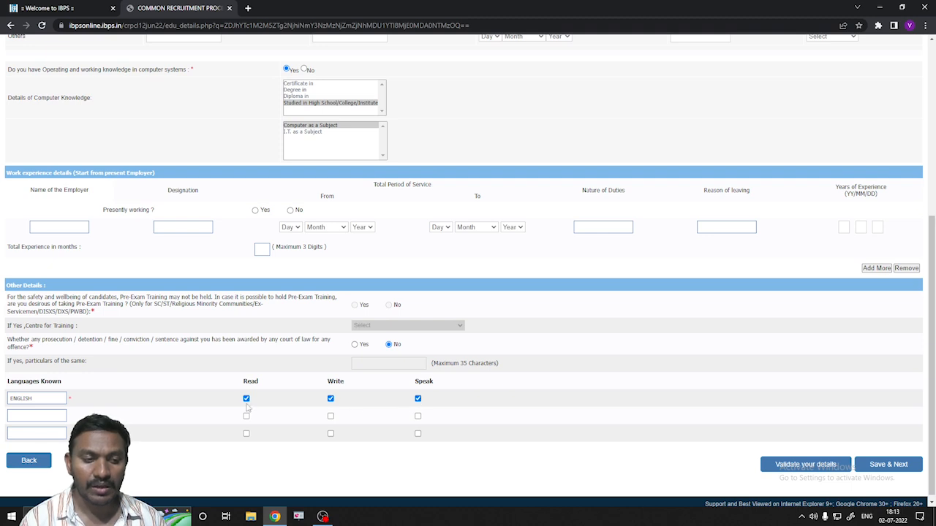
- Add TELUGU as a second language with Read, Write and Speak ticked
left_click(10, 416)
type("TWE")
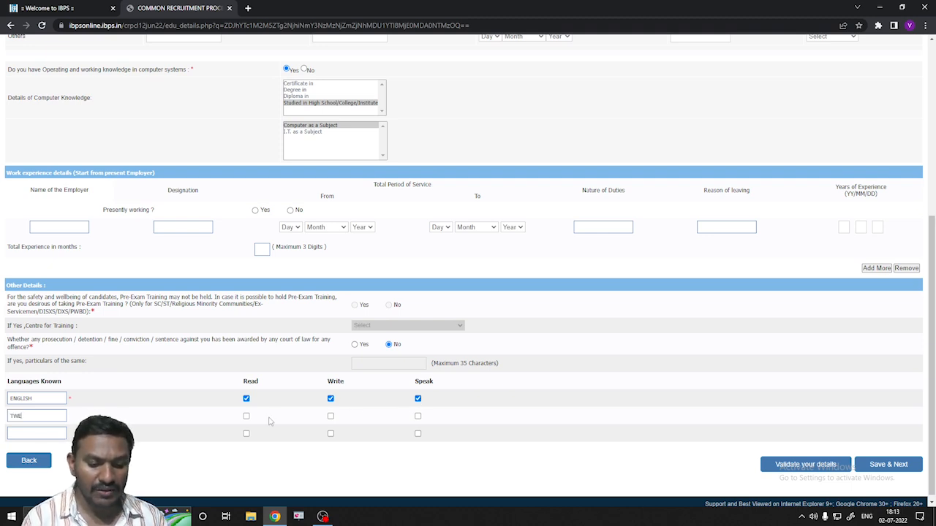
type("ELUGU")
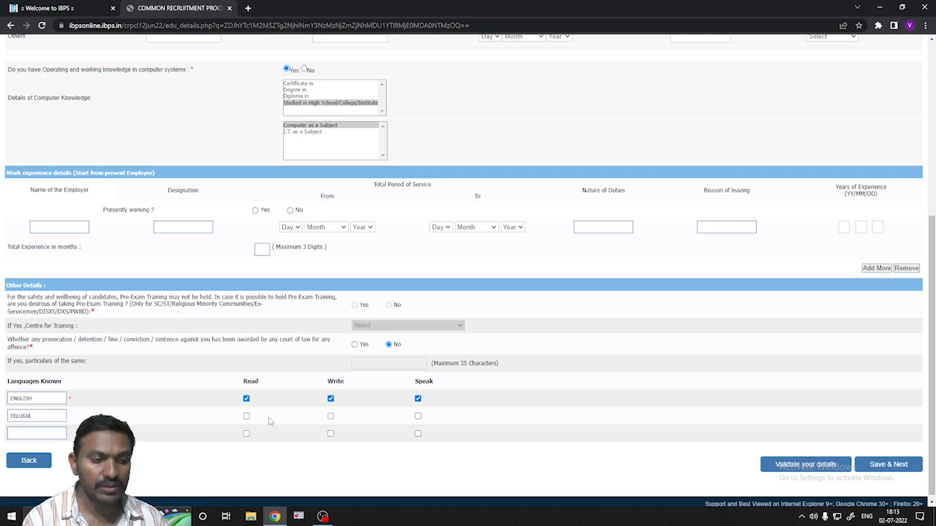
left_click(245, 416)
left_click(331, 416)
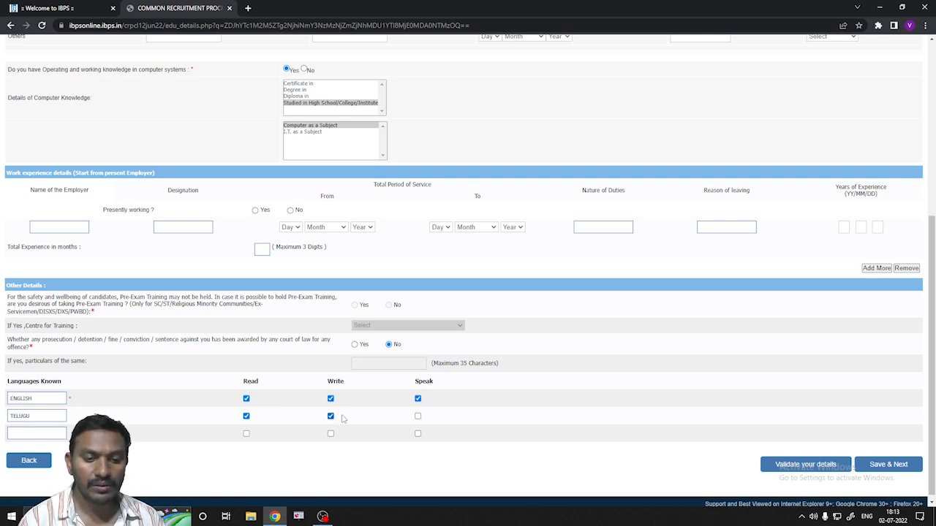
left_click(417, 416)
- Validate the qualification details and save them to move to bank preferences
left_click(790, 467)
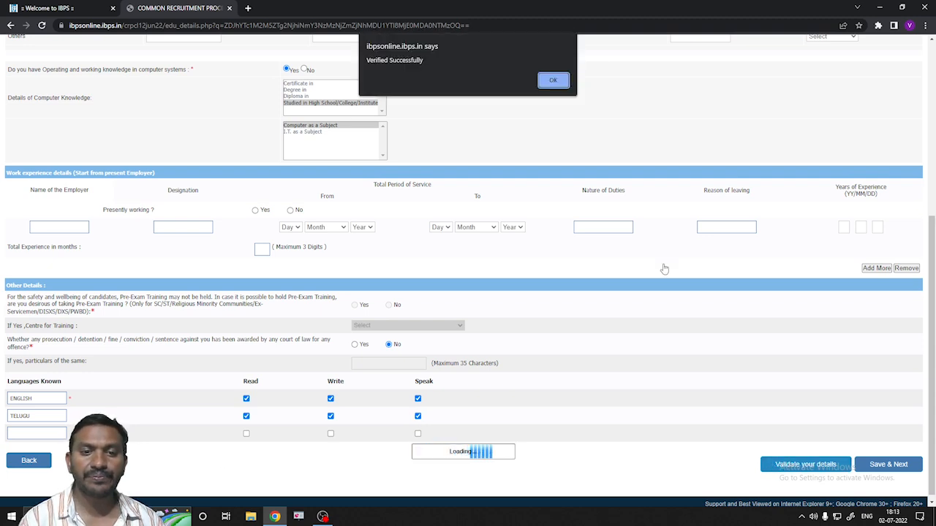
left_click(550, 81)
left_click(885, 465)
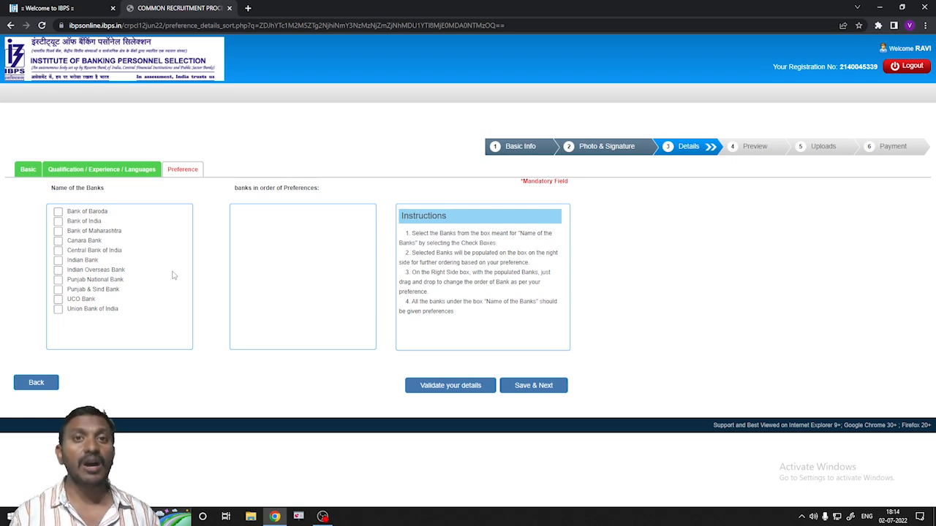
- Tick Union Bank of India first, then Canara Bank, in the bank list
left_click(57, 309)
left_click(58, 241)
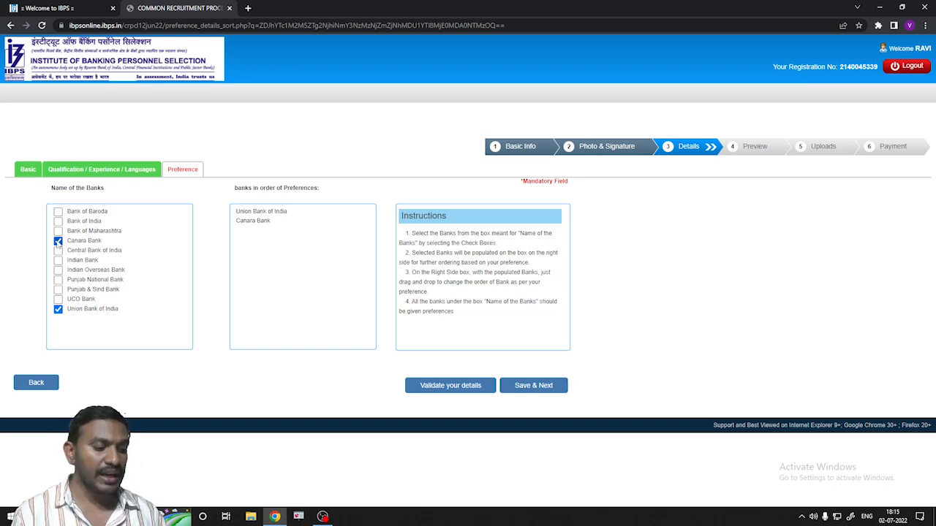
- Tick Bank of India, Indian Bank, Central Bank, IOB, UCO, Baroda, Maharashtra, PNB and Punjab & Sind Bank in order
left_click(59, 222)
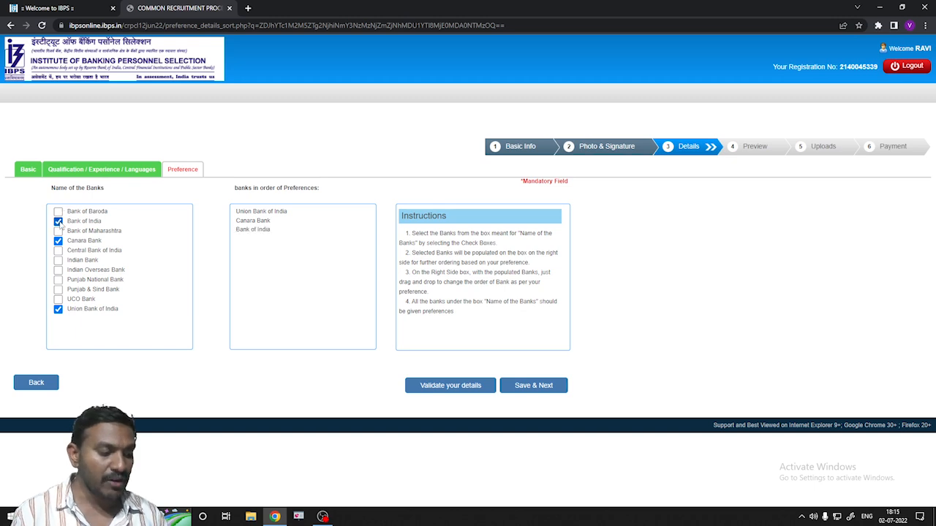
left_click(59, 261)
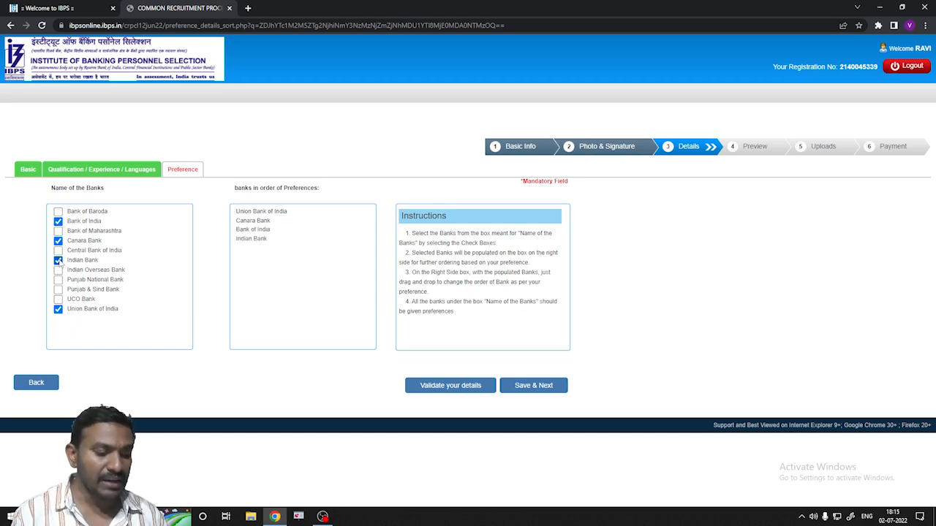
left_click(58, 251)
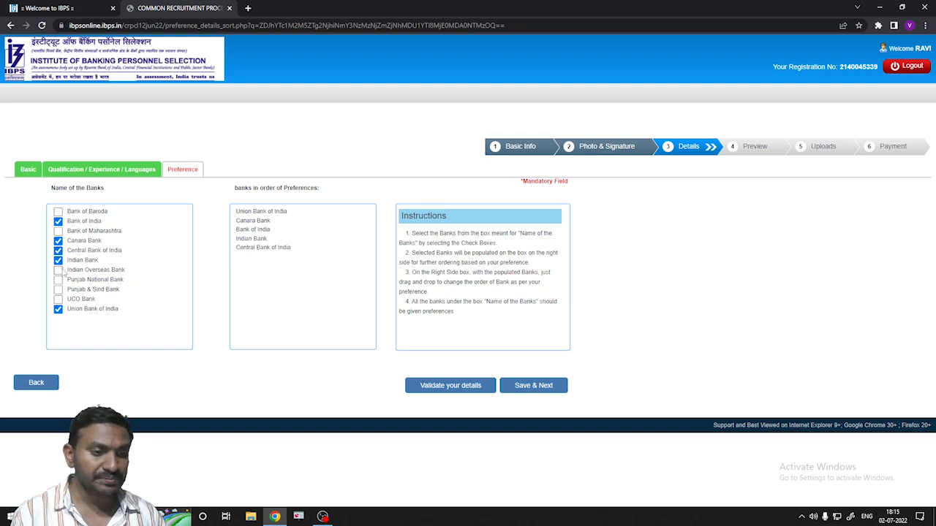
left_click(58, 269)
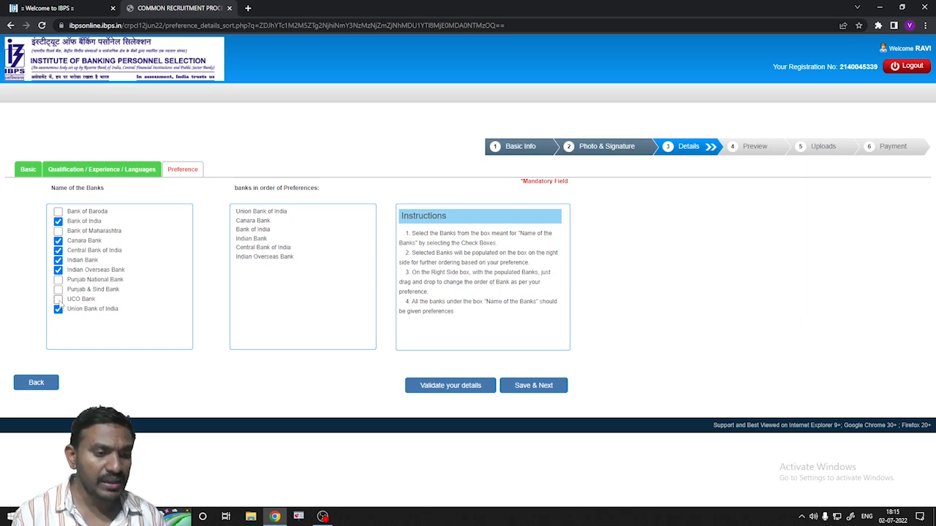
left_click(58, 300)
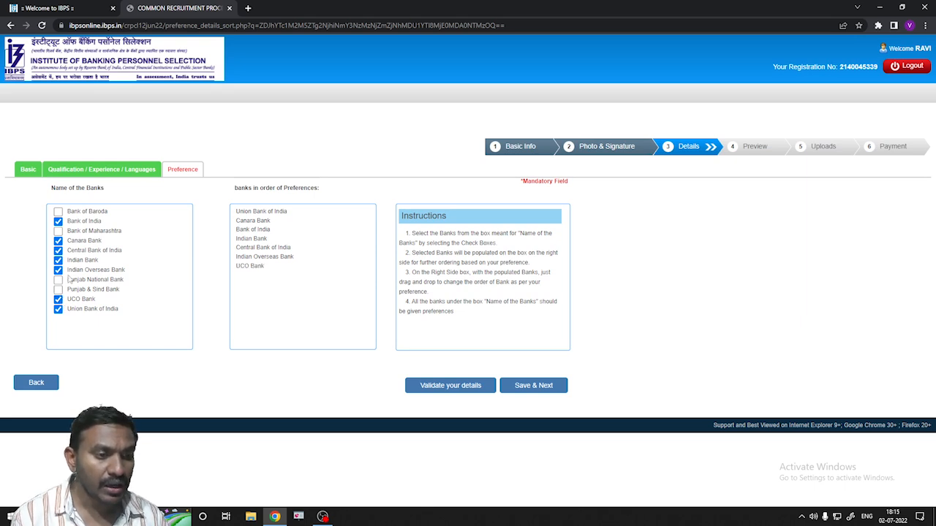
left_click(59, 212)
left_click(58, 231)
left_click(58, 280)
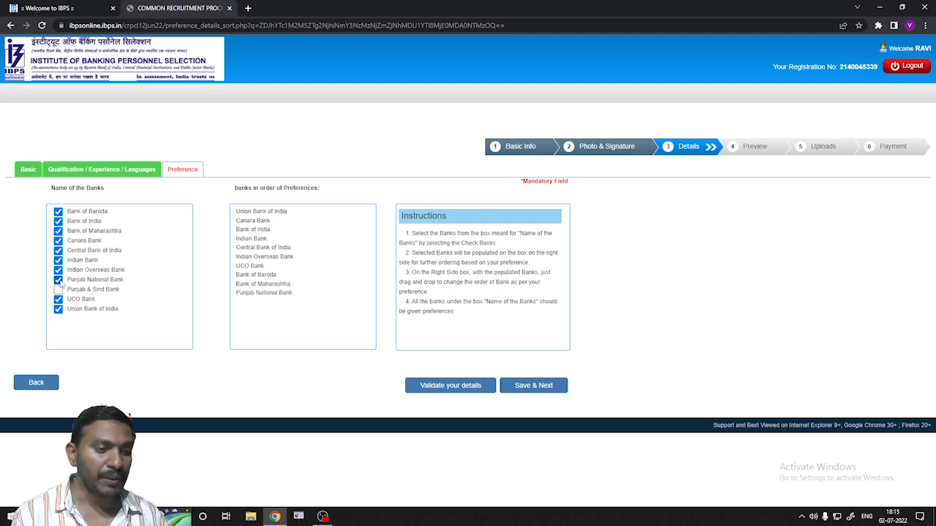
left_click(59, 289)
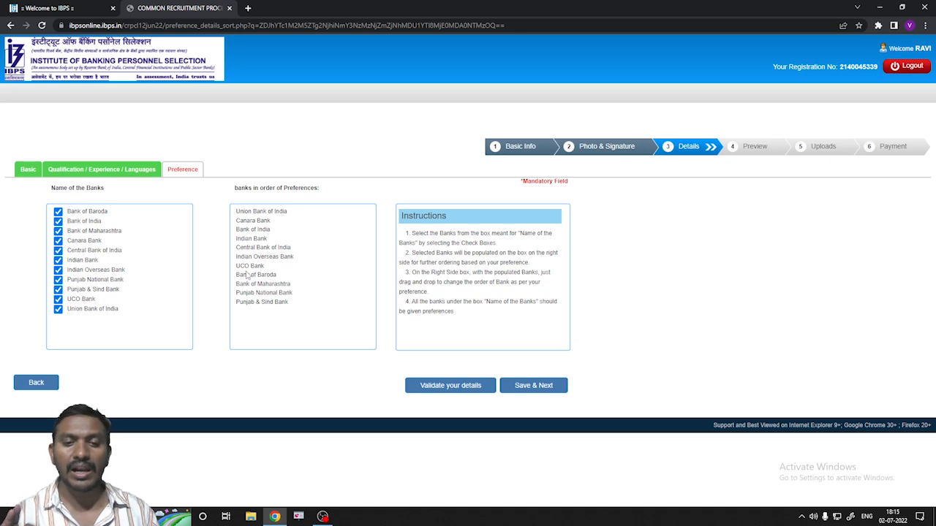
- Validate and save the bank preferences, then tick the I Agree and name-confirmation declarations in the preview
left_click(439, 386)
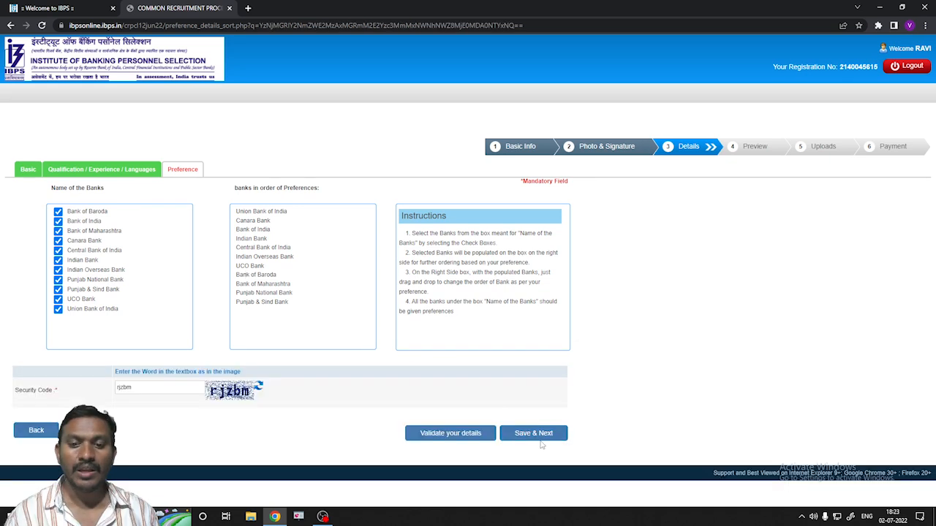
left_click(534, 434)
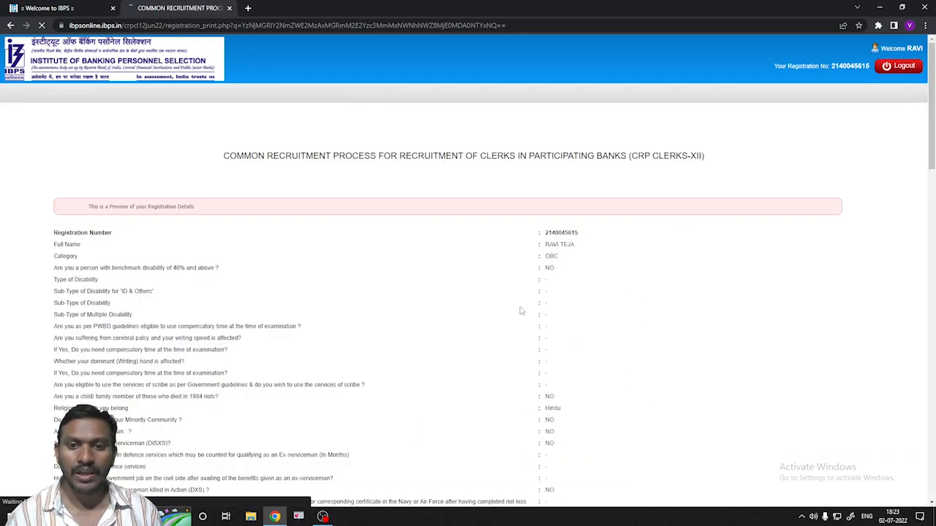
scroll(517, 272, "down", 1)
scroll(517, 272, "down", 8)
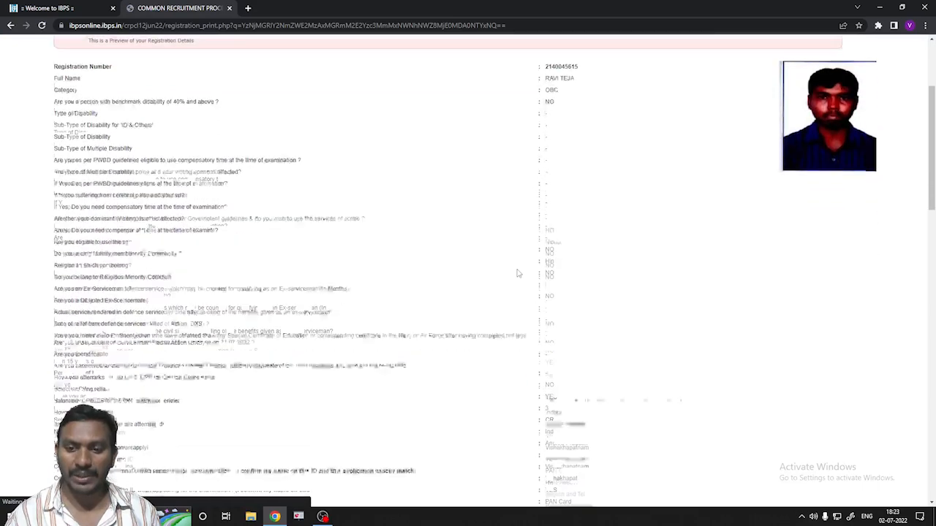
scroll(517, 277, "down", 13)
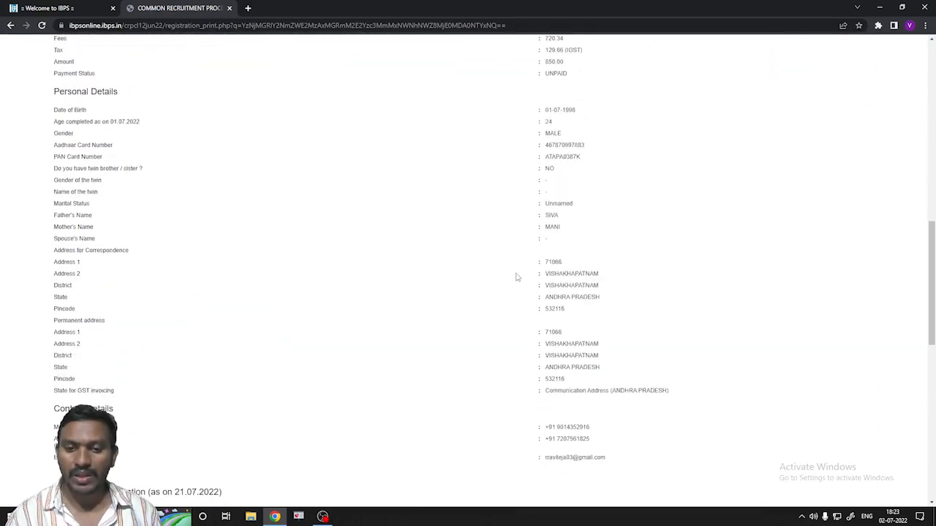
scroll(516, 276, "down", 7)
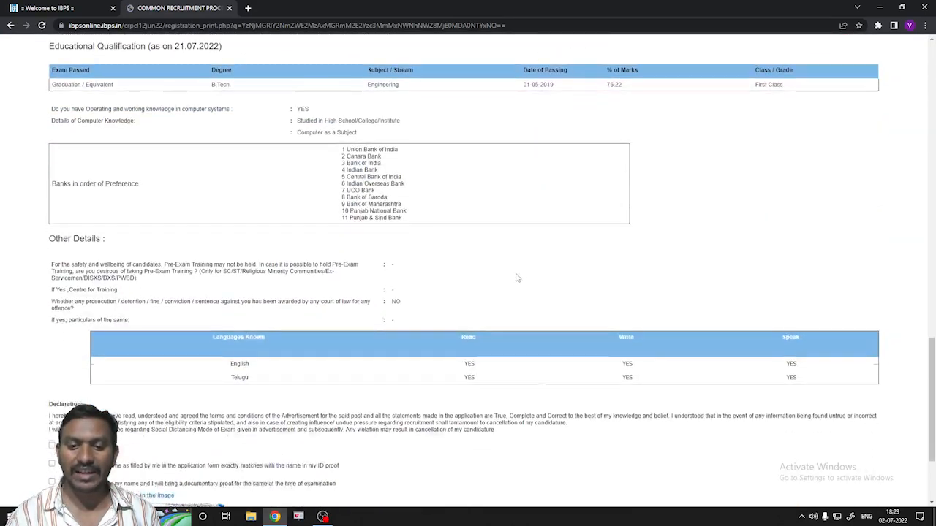
left_click(52, 307)
left_click(52, 325)
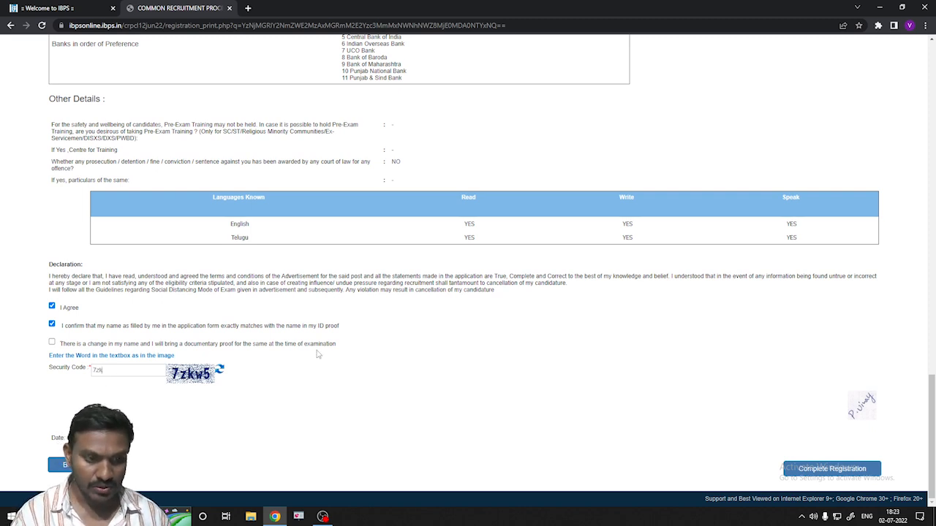
- Enter the displayed security code, complete the registration, and accept all confirmation prompts
type("7zkw5")
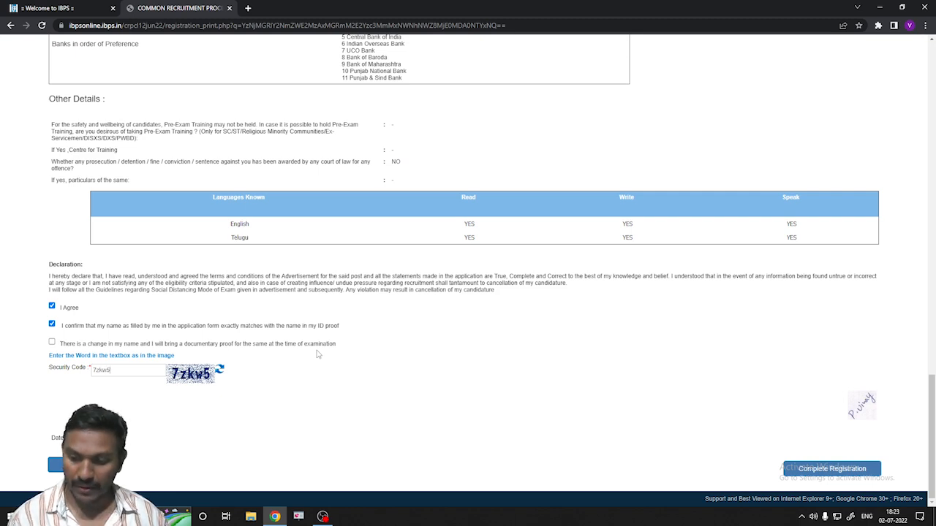
left_click(821, 471)
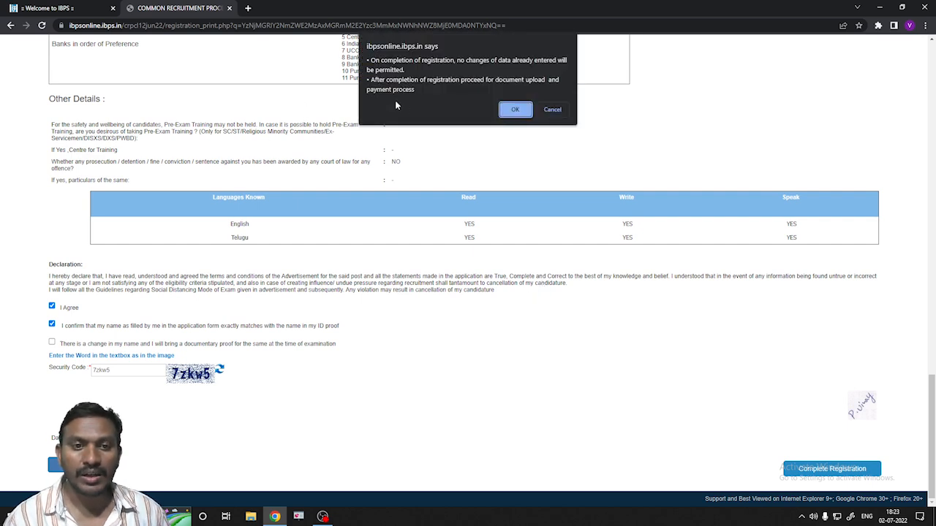
left_click(514, 111)
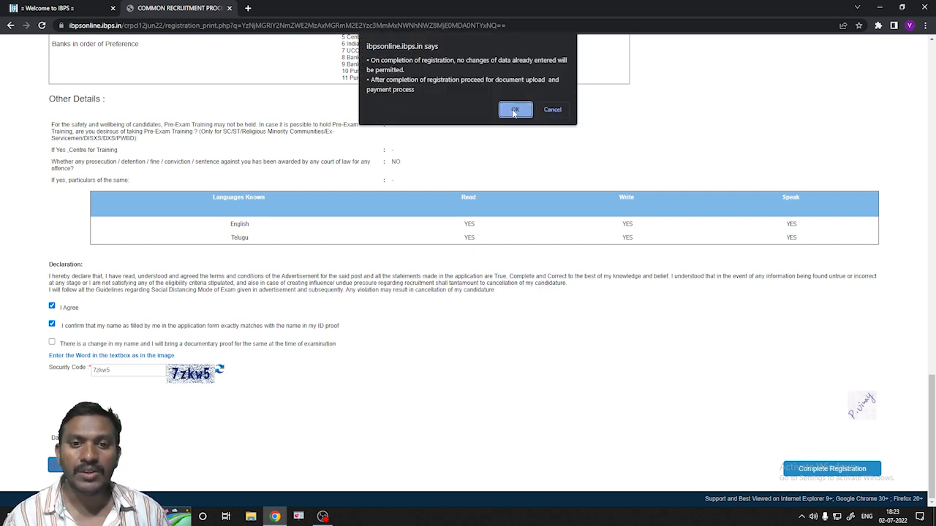
left_click(514, 110)
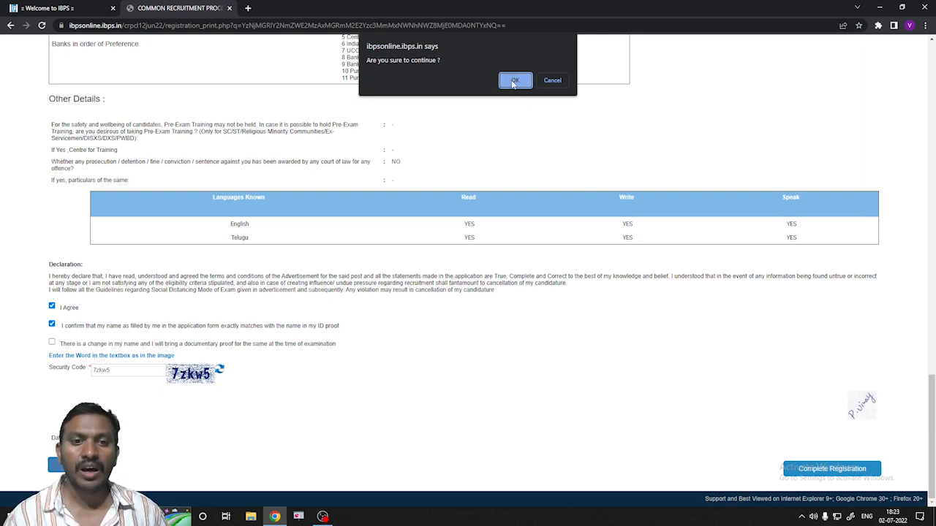
left_click(515, 81)
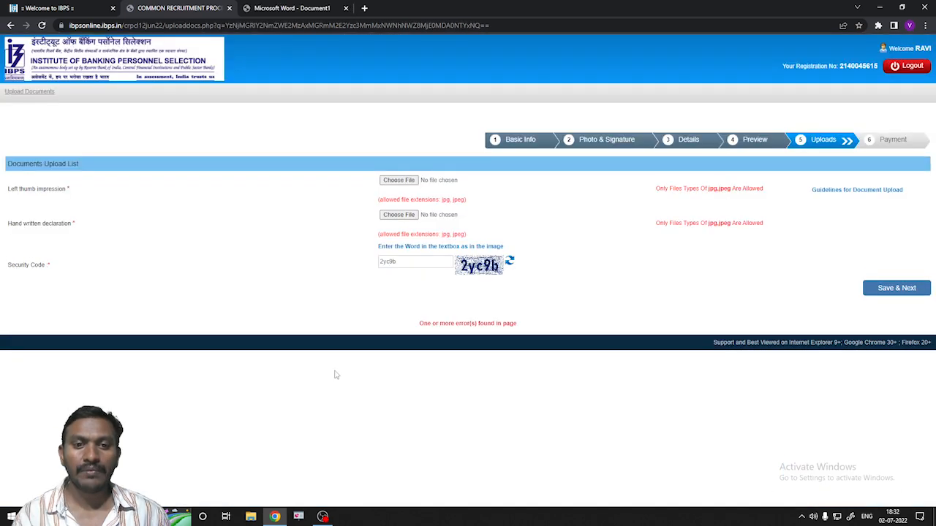
- Upload Thumb.jpg as the left thumb impression and accept its preview
left_click(399, 180)
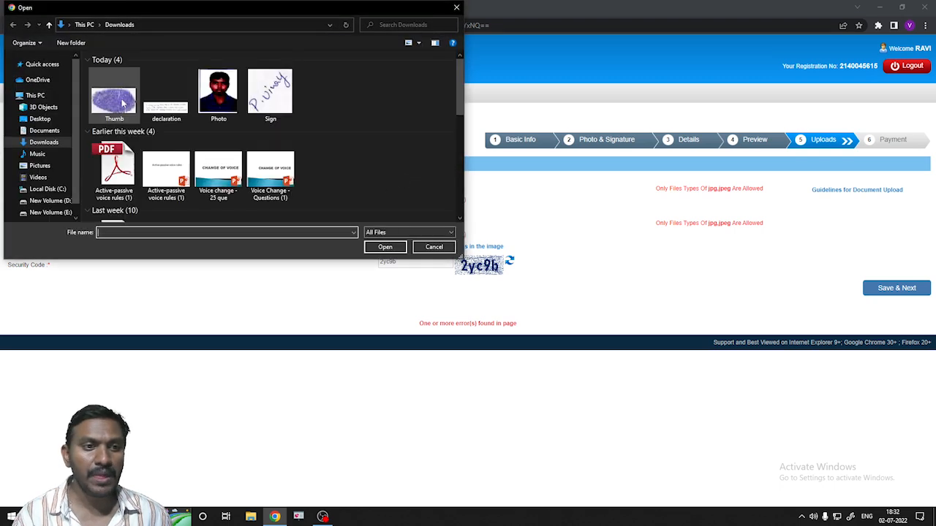
left_click(113, 95)
left_click(385, 247)
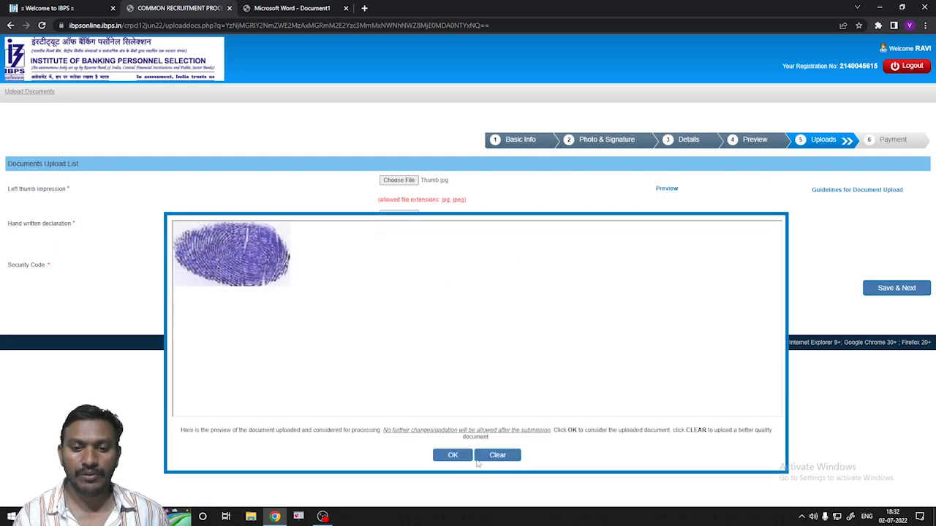
left_click(452, 456)
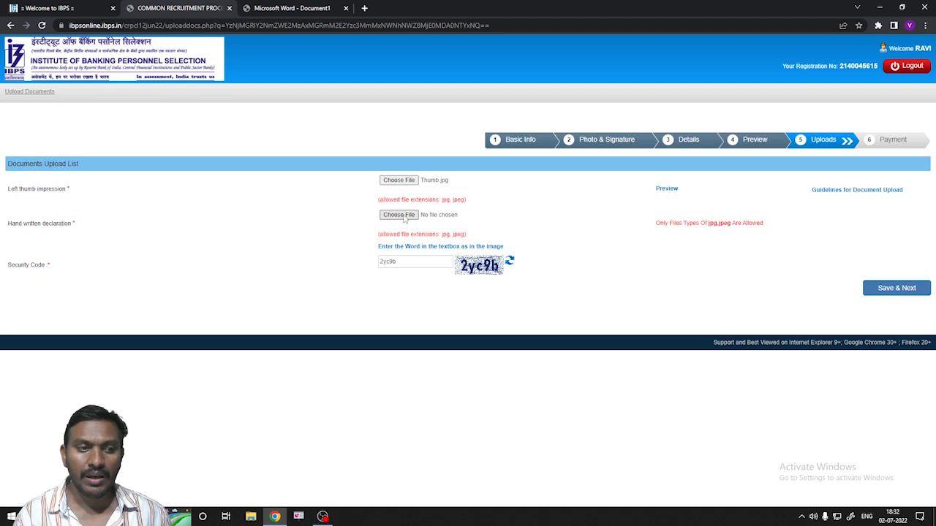
- Upload declaration.jpg as the handwritten declaration and accept its preview
left_click(399, 215)
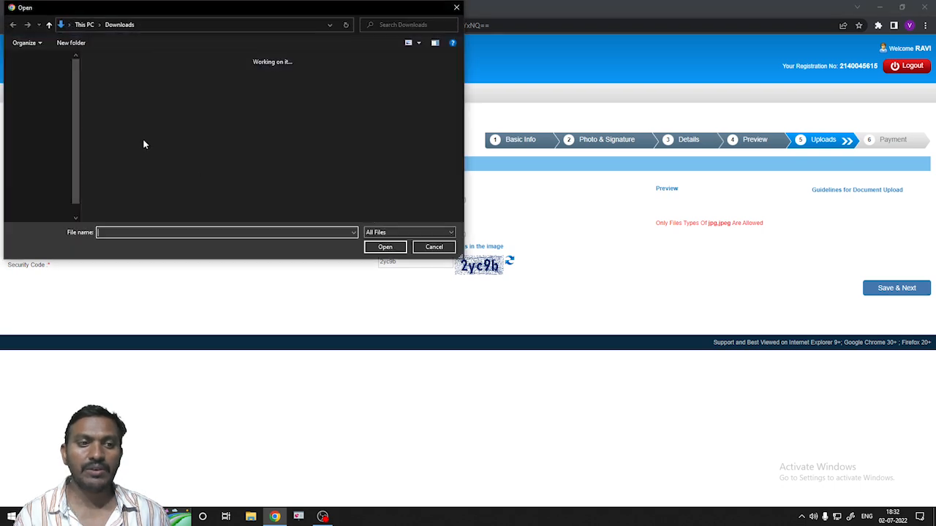
left_click(164, 110)
left_click(383, 248)
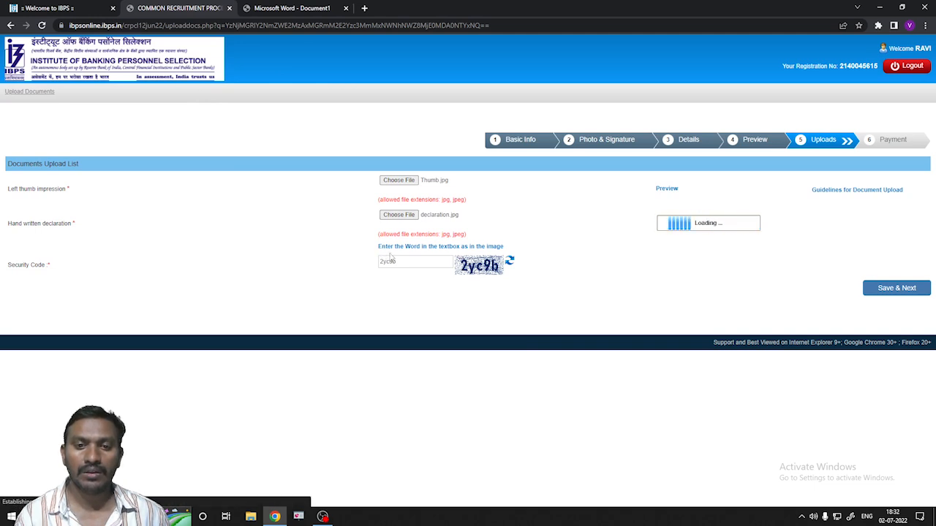
left_click(453, 456)
- Refresh and enter the security code, then save the uploads and confirm they are final
left_click(510, 261)
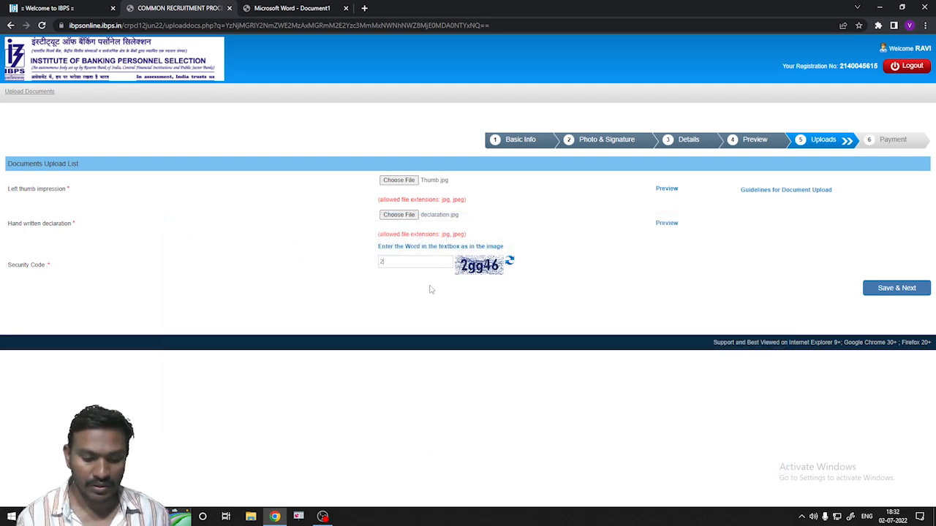
type("2gg46")
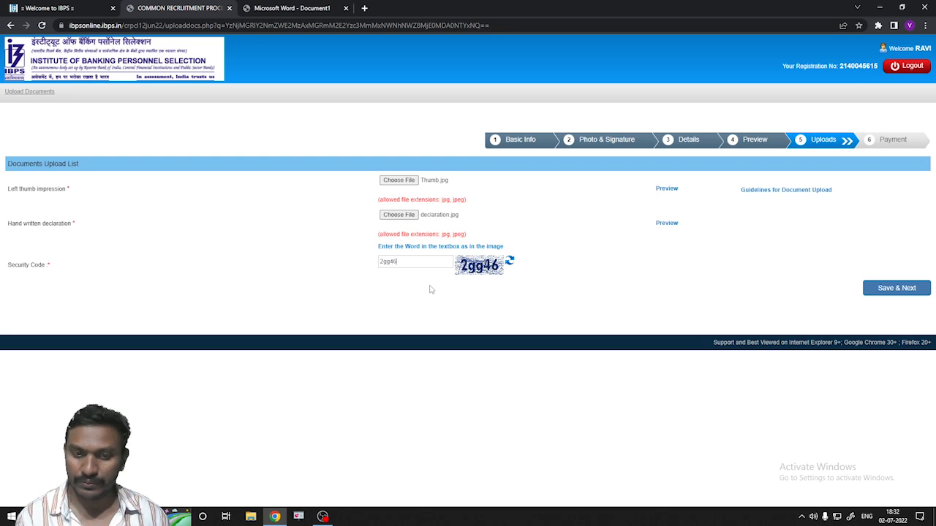
left_click(898, 290)
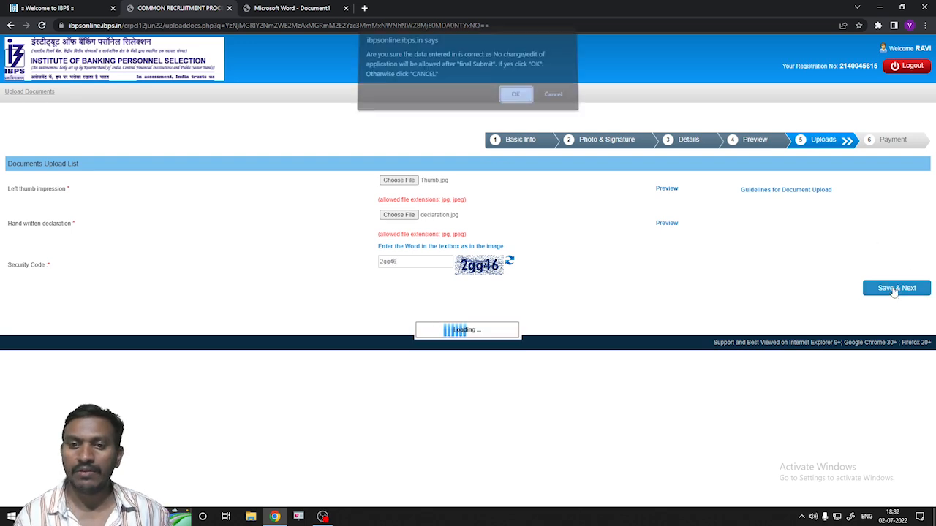
left_click(516, 101)
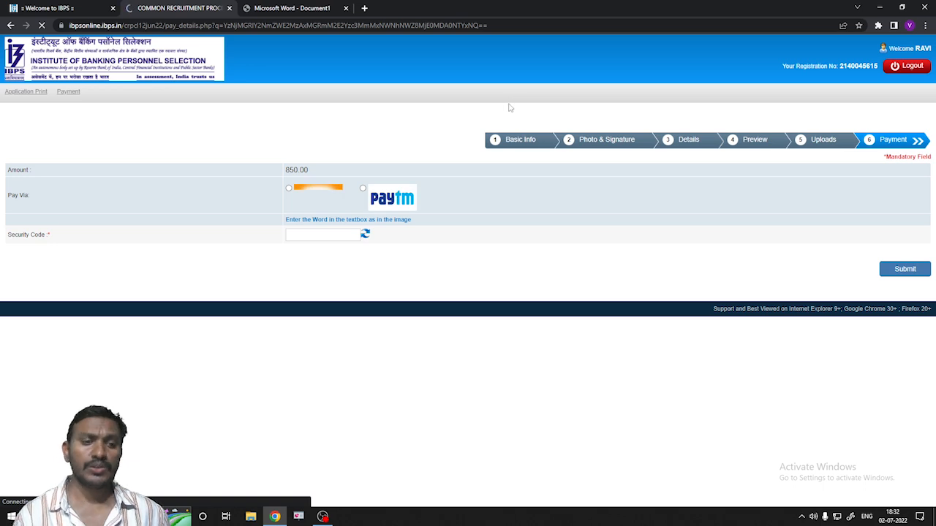
- Choose BillDesk for the 850.00 fee, enter the security code, and confirm the submission
left_click(289, 189)
left_click(318, 233)
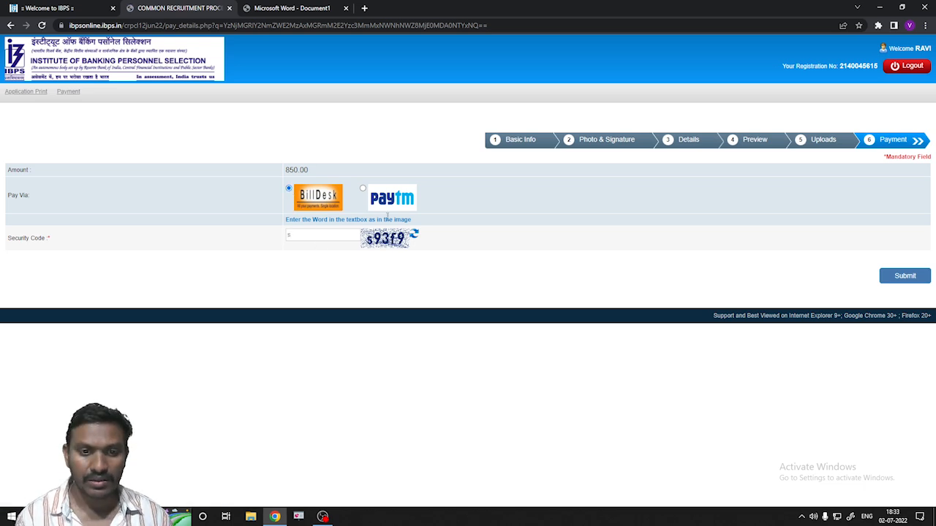
type("s93f9")
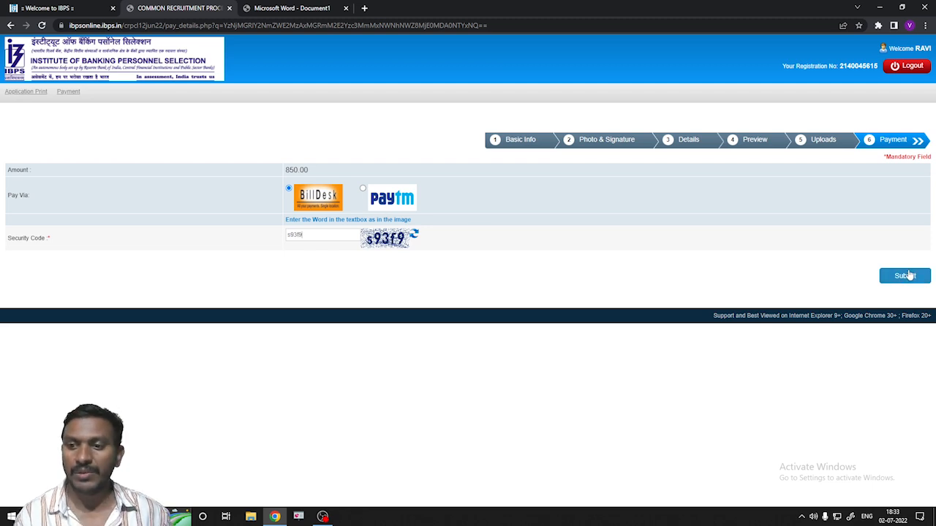
left_click(906, 278)
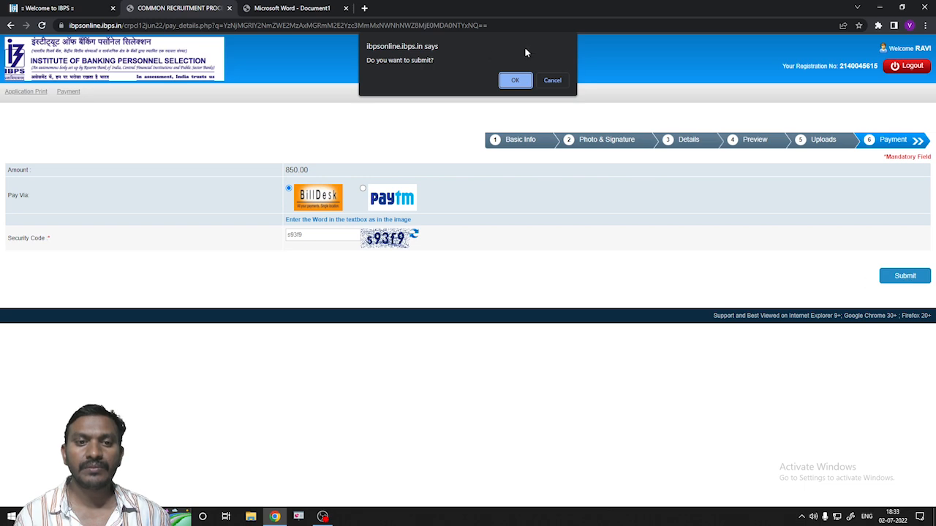
left_click(503, 74)
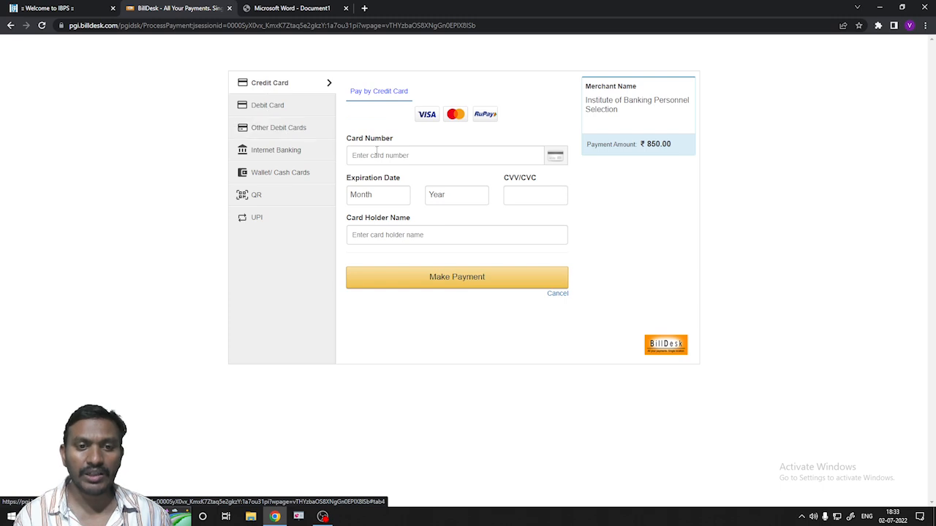
- Put the cursor in the Card Number field of BillDesk's credit card form for ₹850.00
left_click(404, 156)
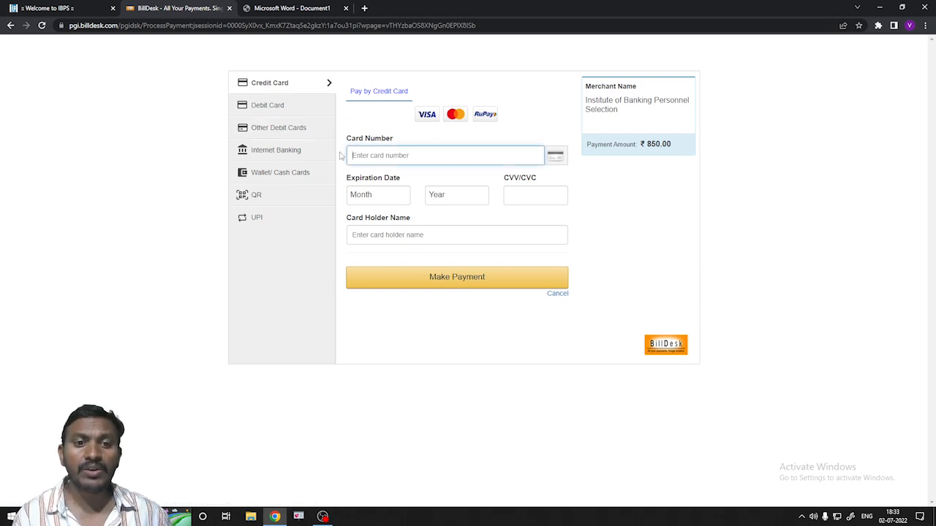